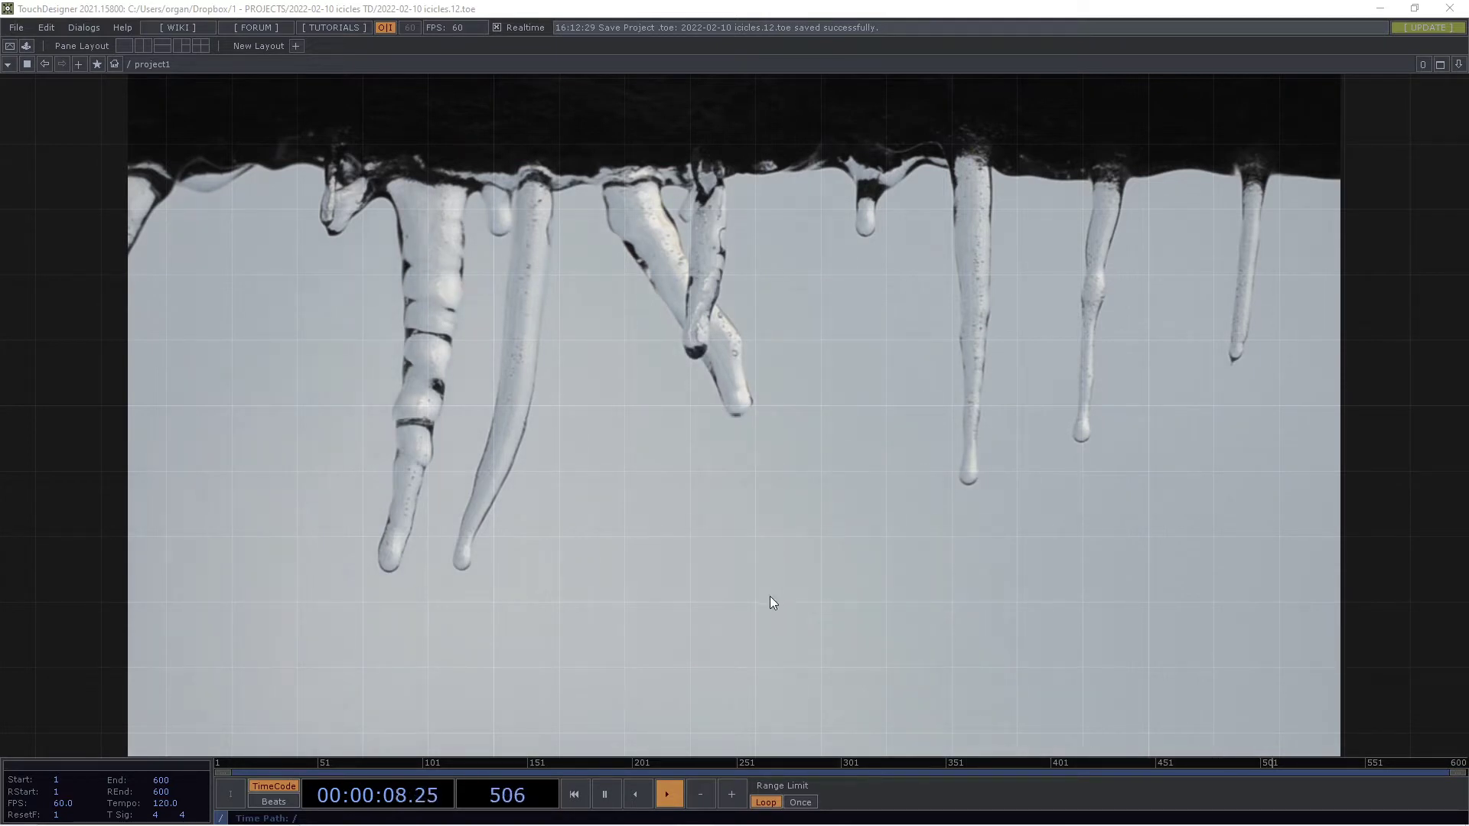
Step: Show the operator parameters and examine the output resolution settings of the fit1 node after the movie input
drag(714, 674, 802, 331)
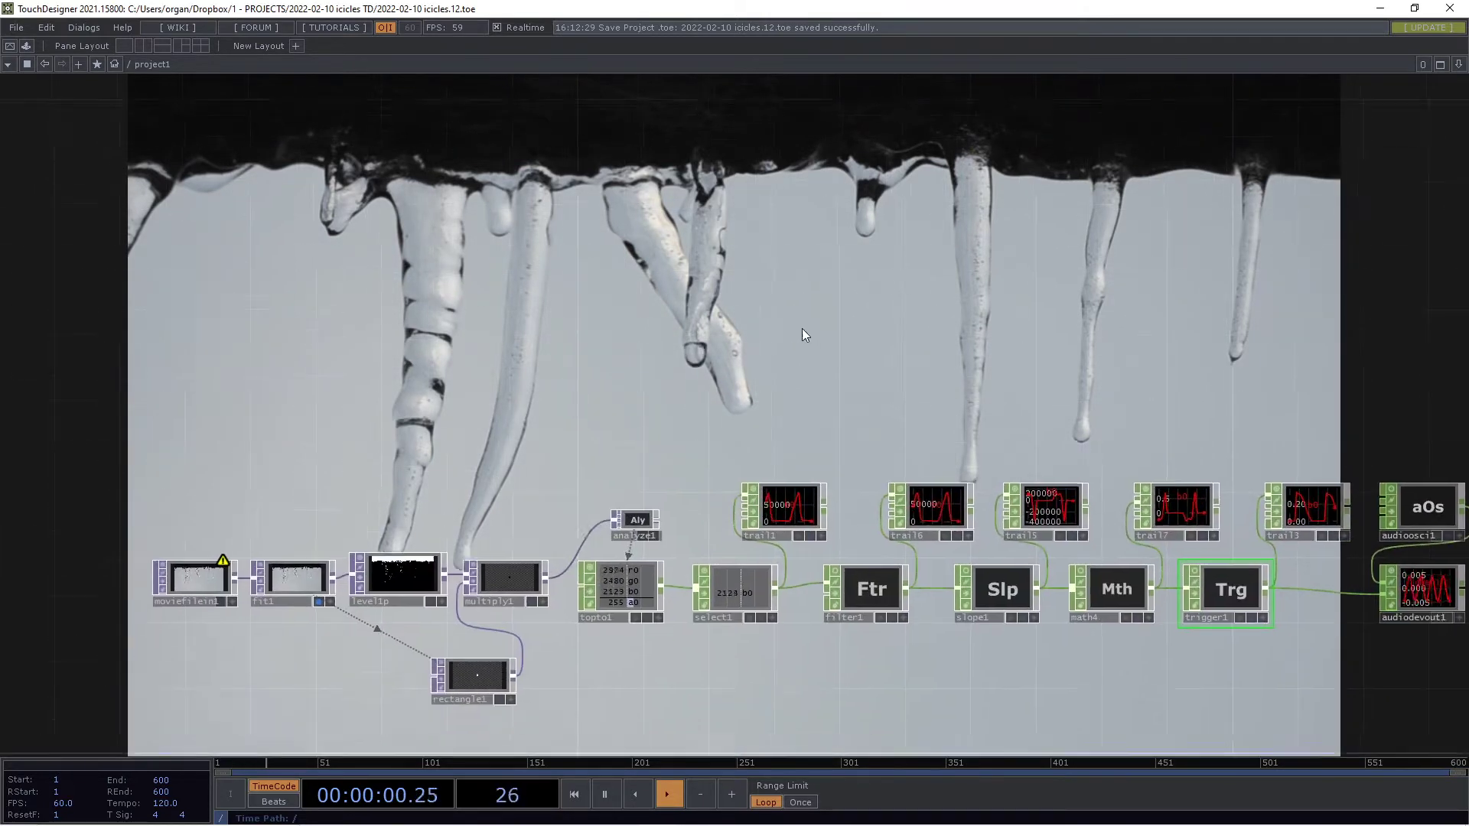
drag(892, 648, 818, 582)
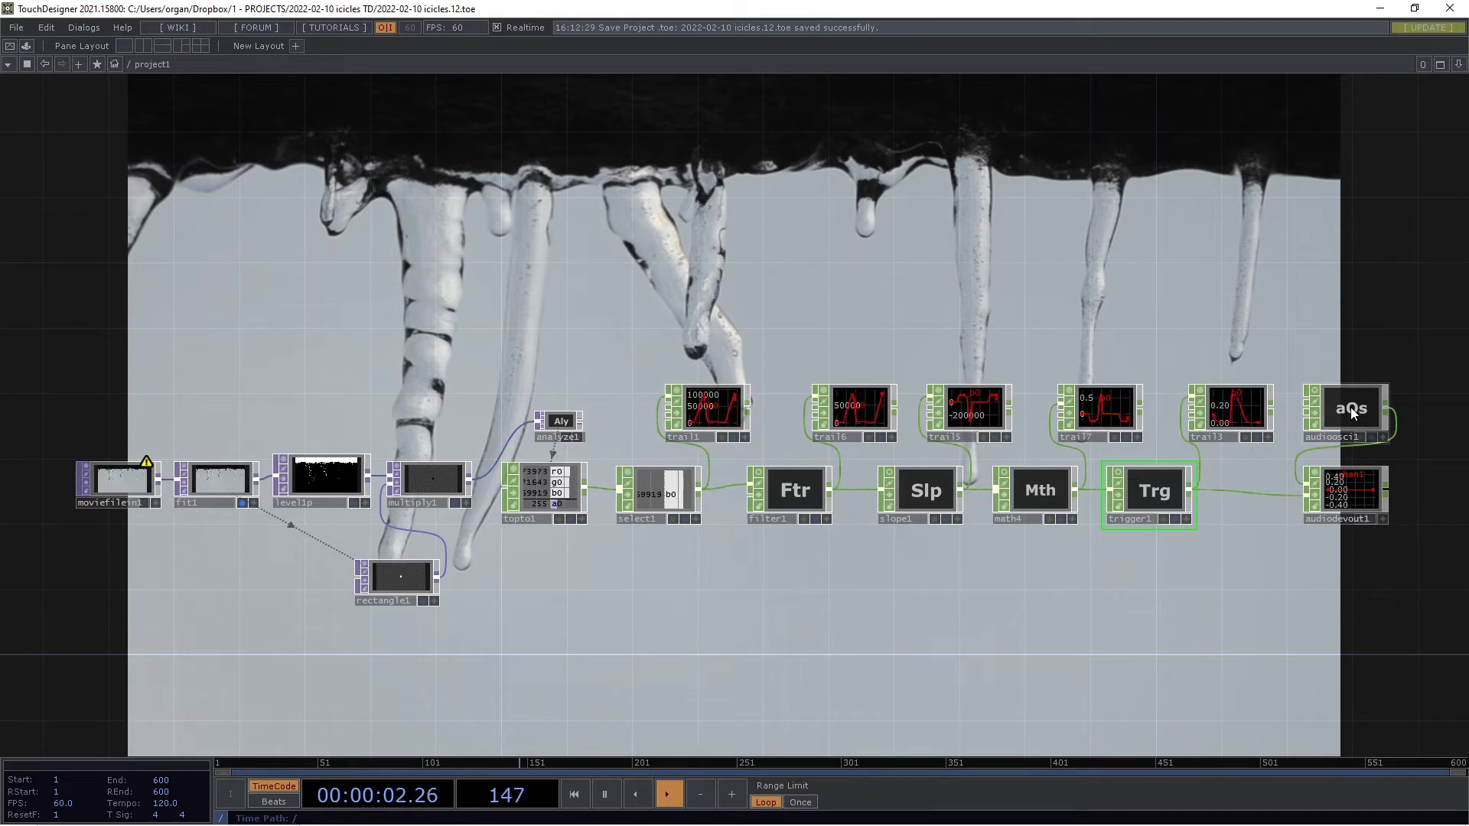
key(p)
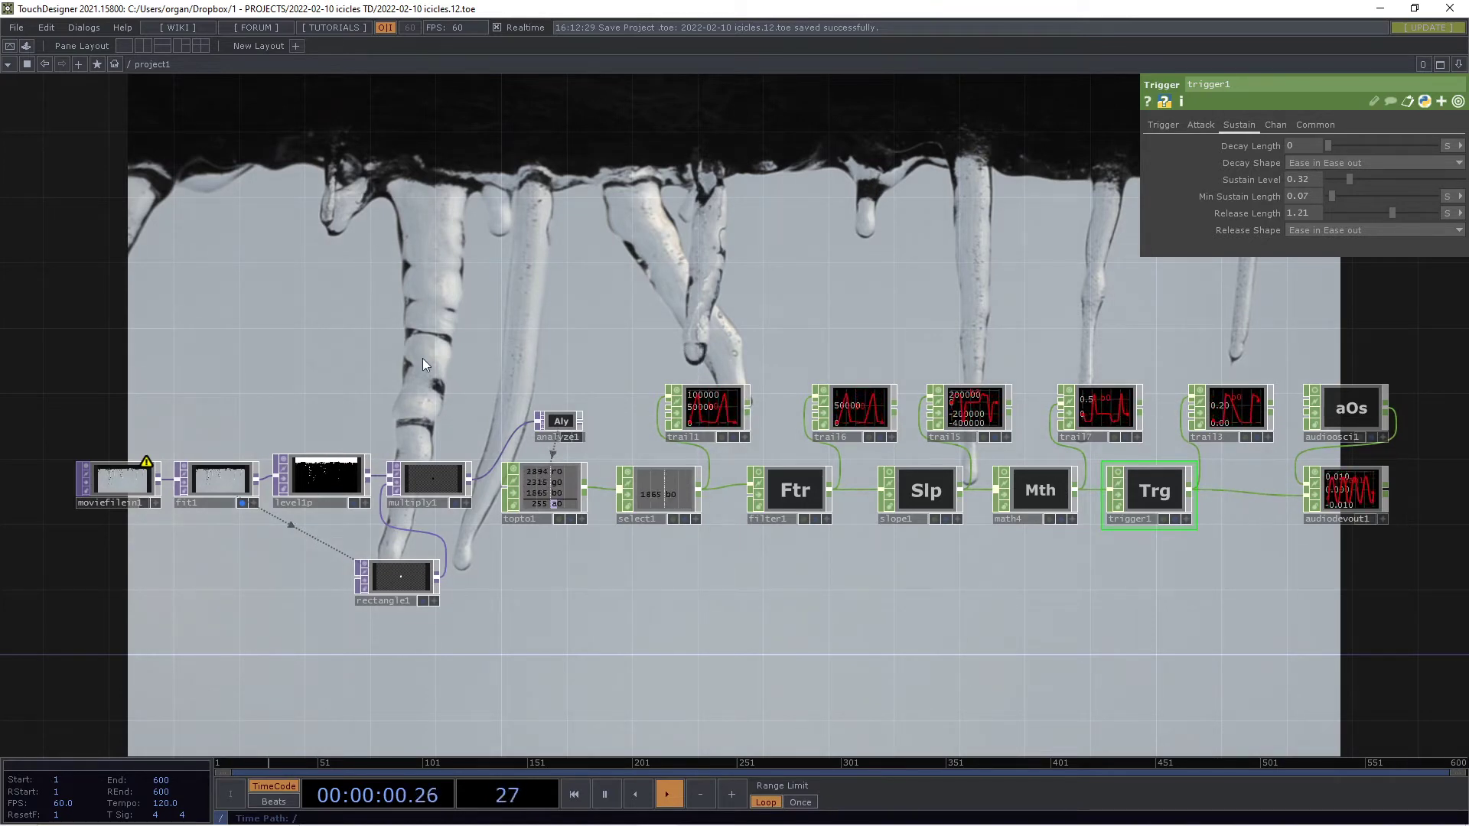
drag(644, 406, 667, 530)
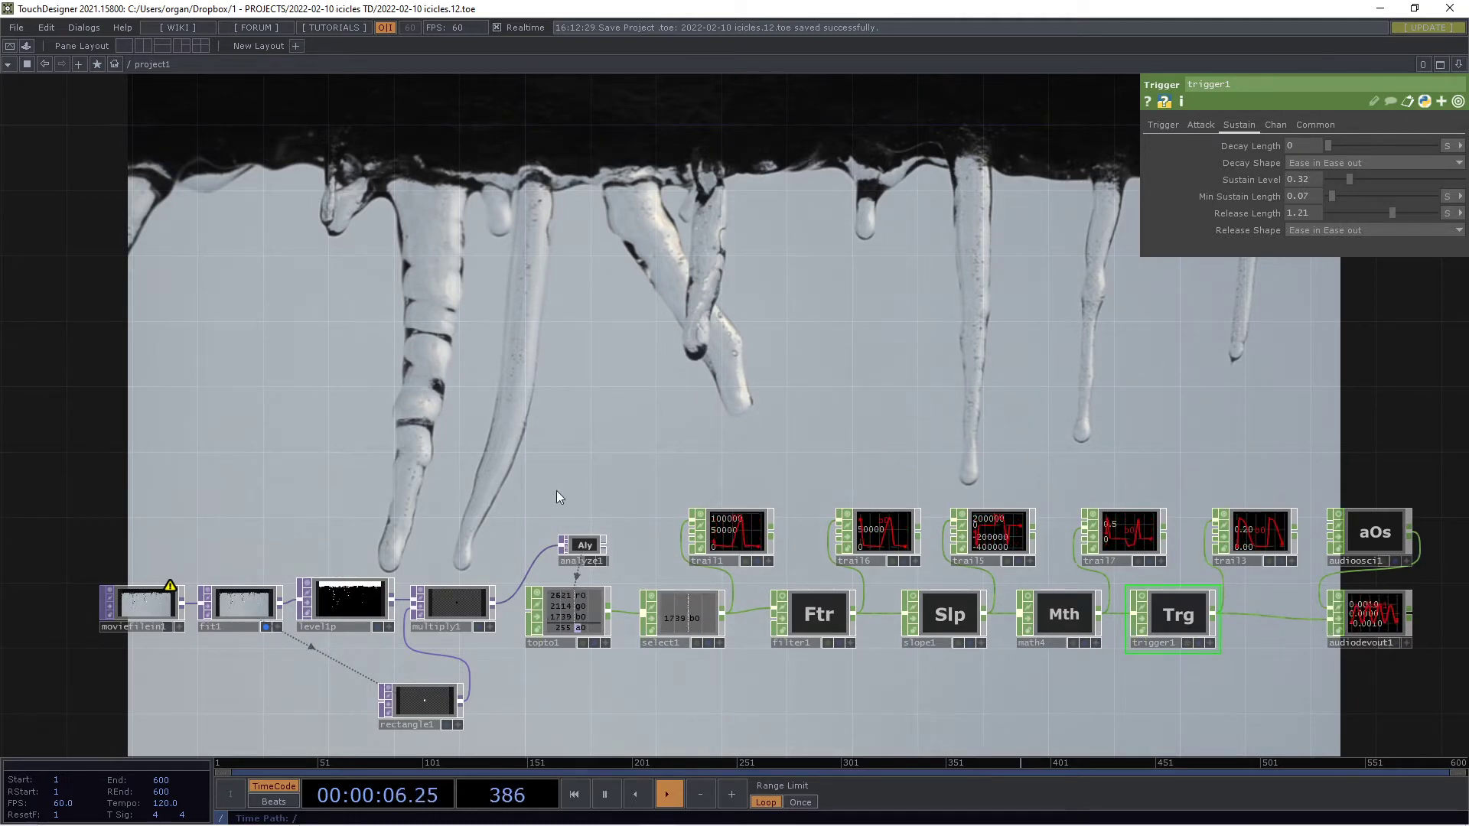
scroll(222, 651, up, 5)
drag(218, 649, 525, 582)
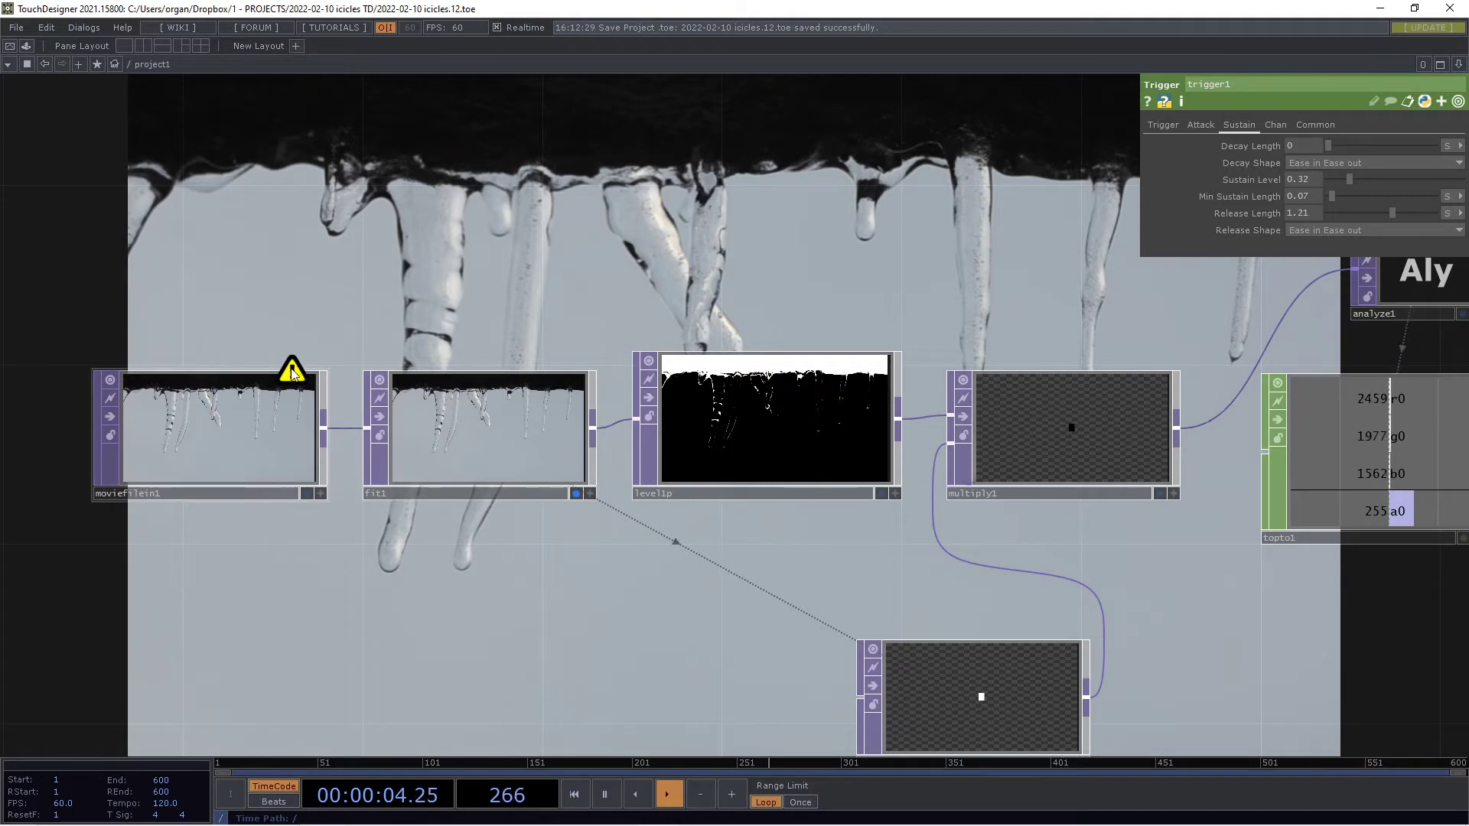
click(478, 435)
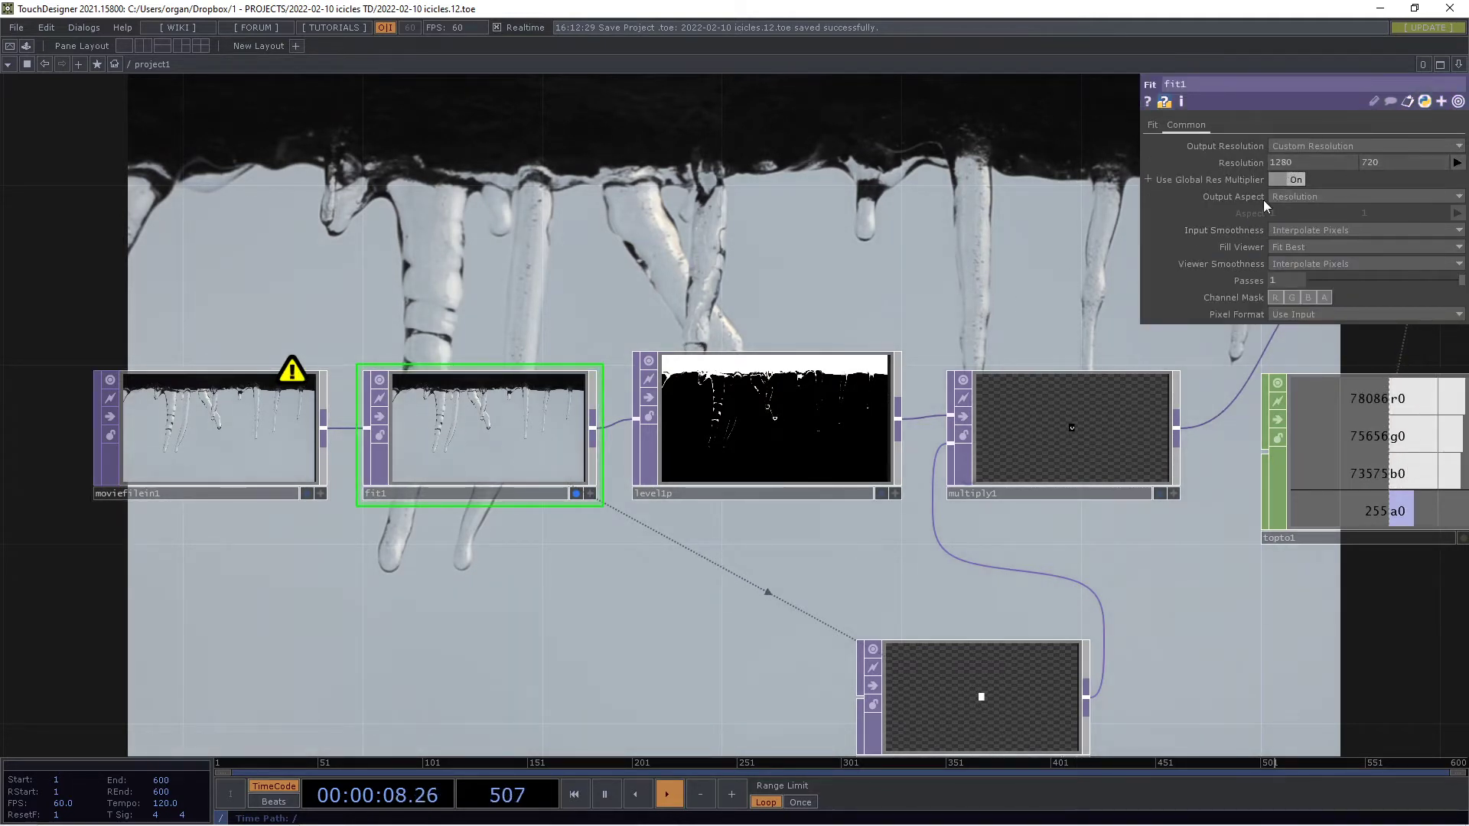
Step: Examine the level1p node's thresholded icicle image and its black level and brightness settings
drag(797, 546, 341, 588)
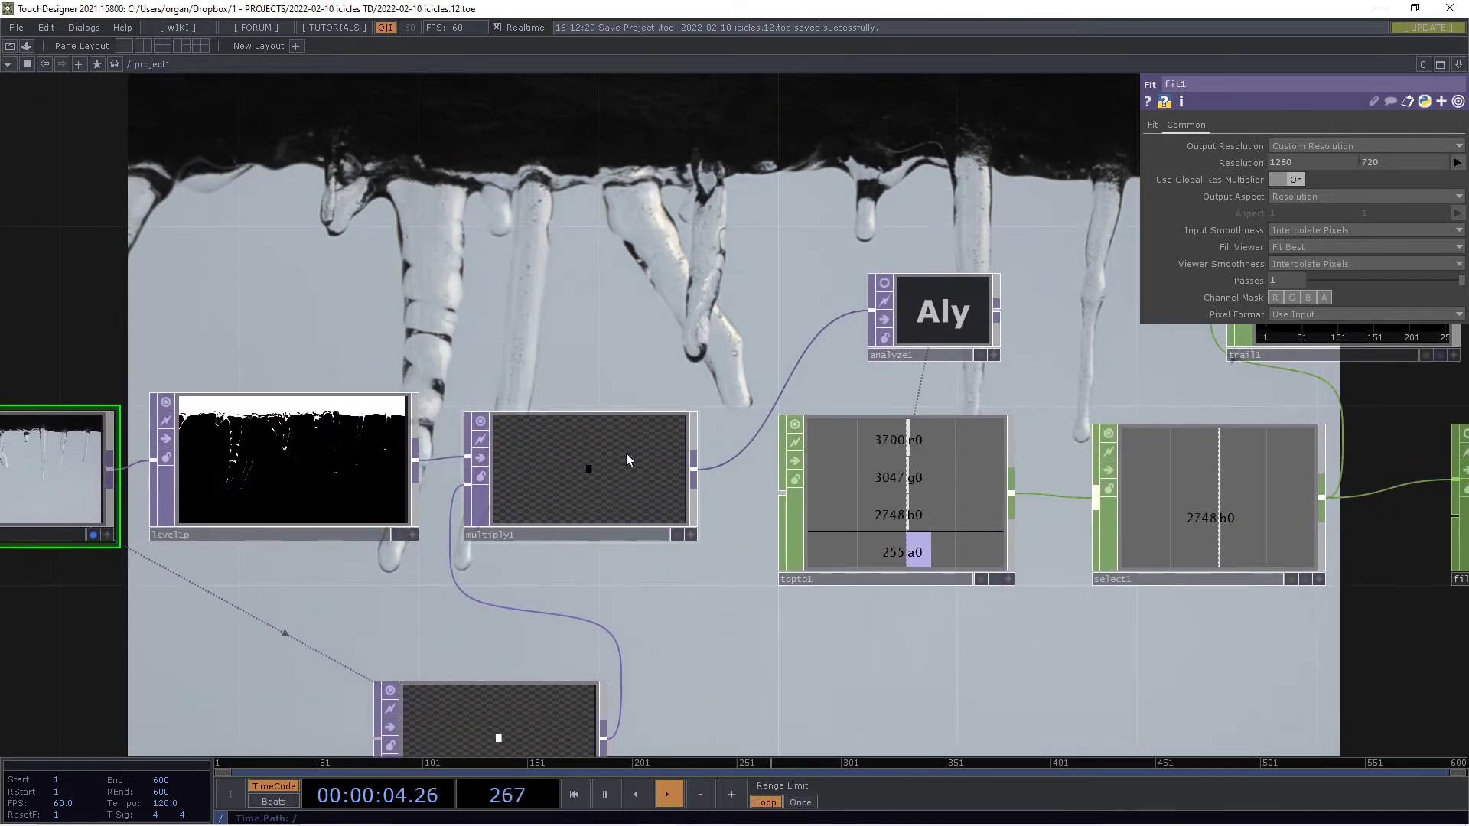
drag(736, 329, 736, 235)
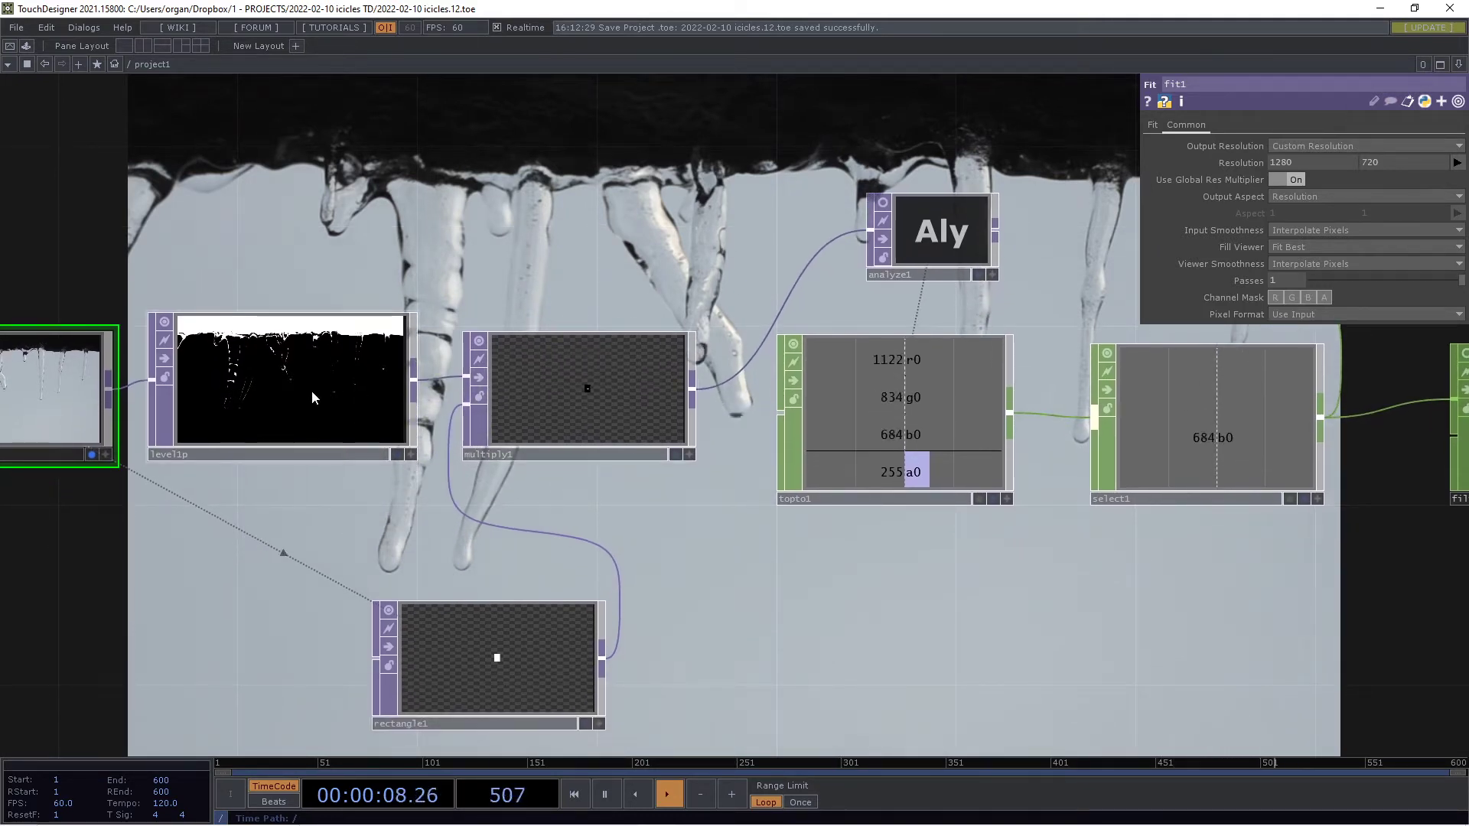
scroll(312, 388, up, 5)
drag(686, 634, 768, 678)
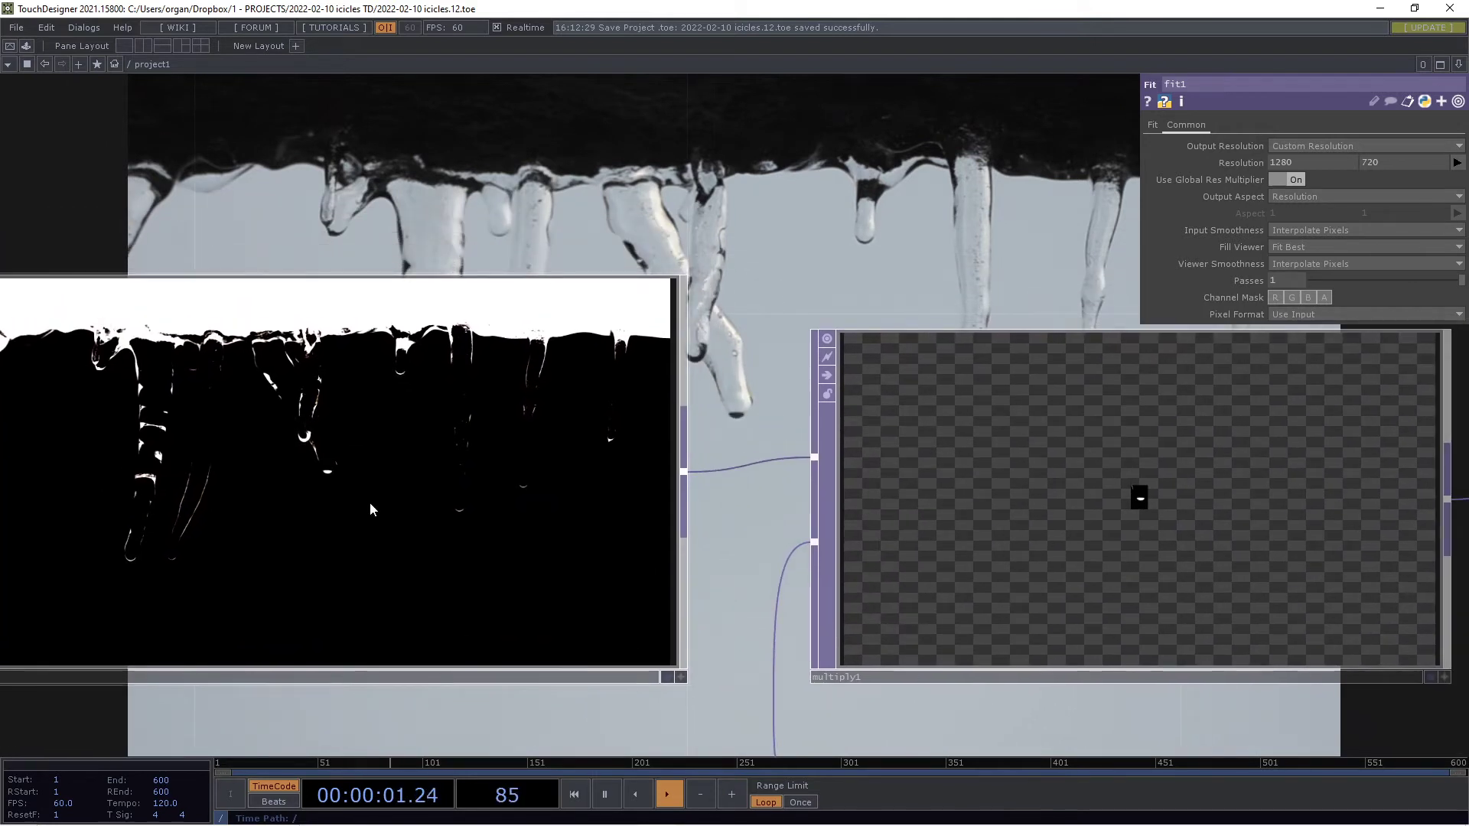
click(329, 480)
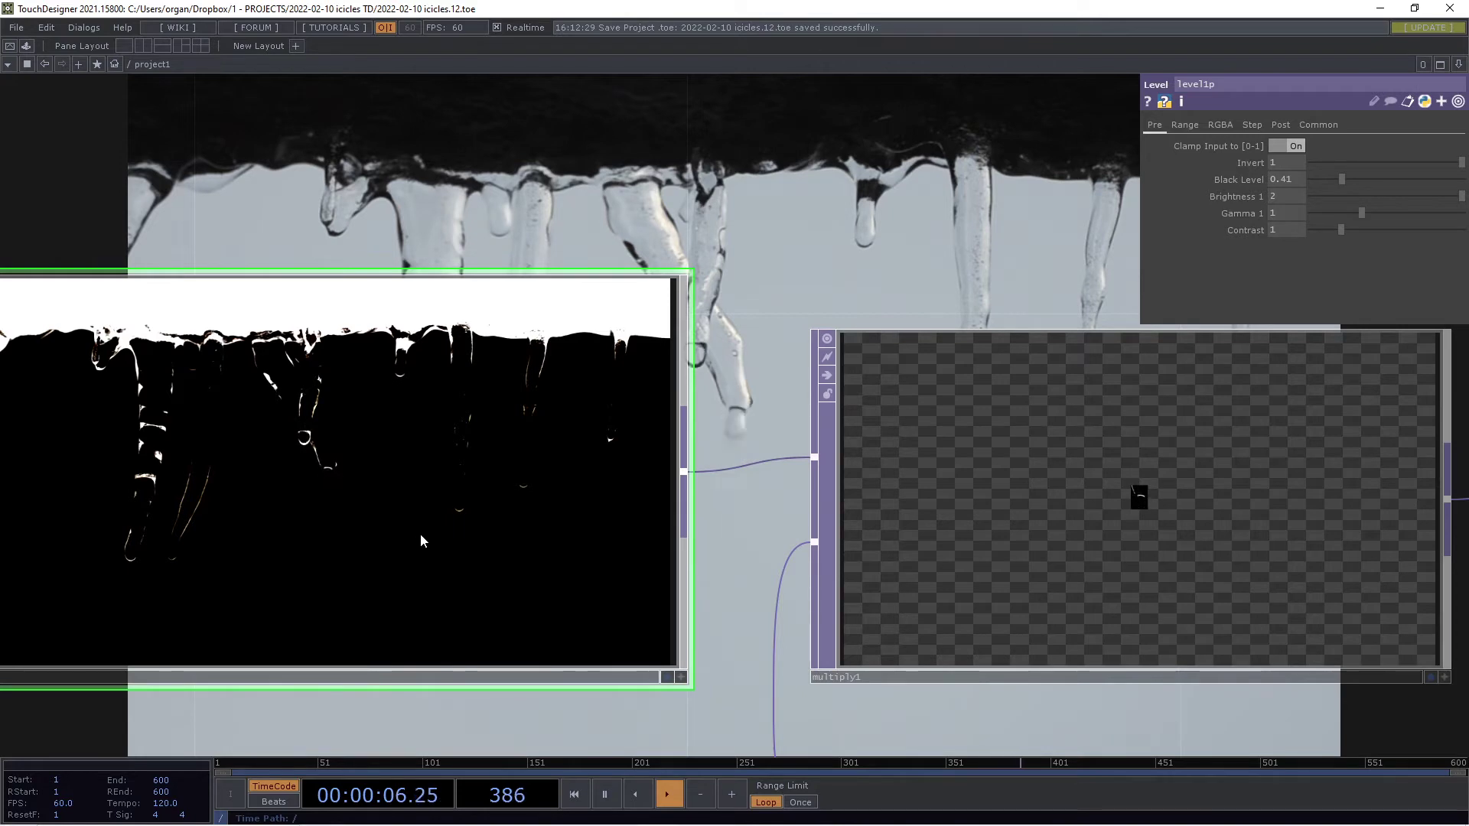
scroll(383, 516, down, 3)
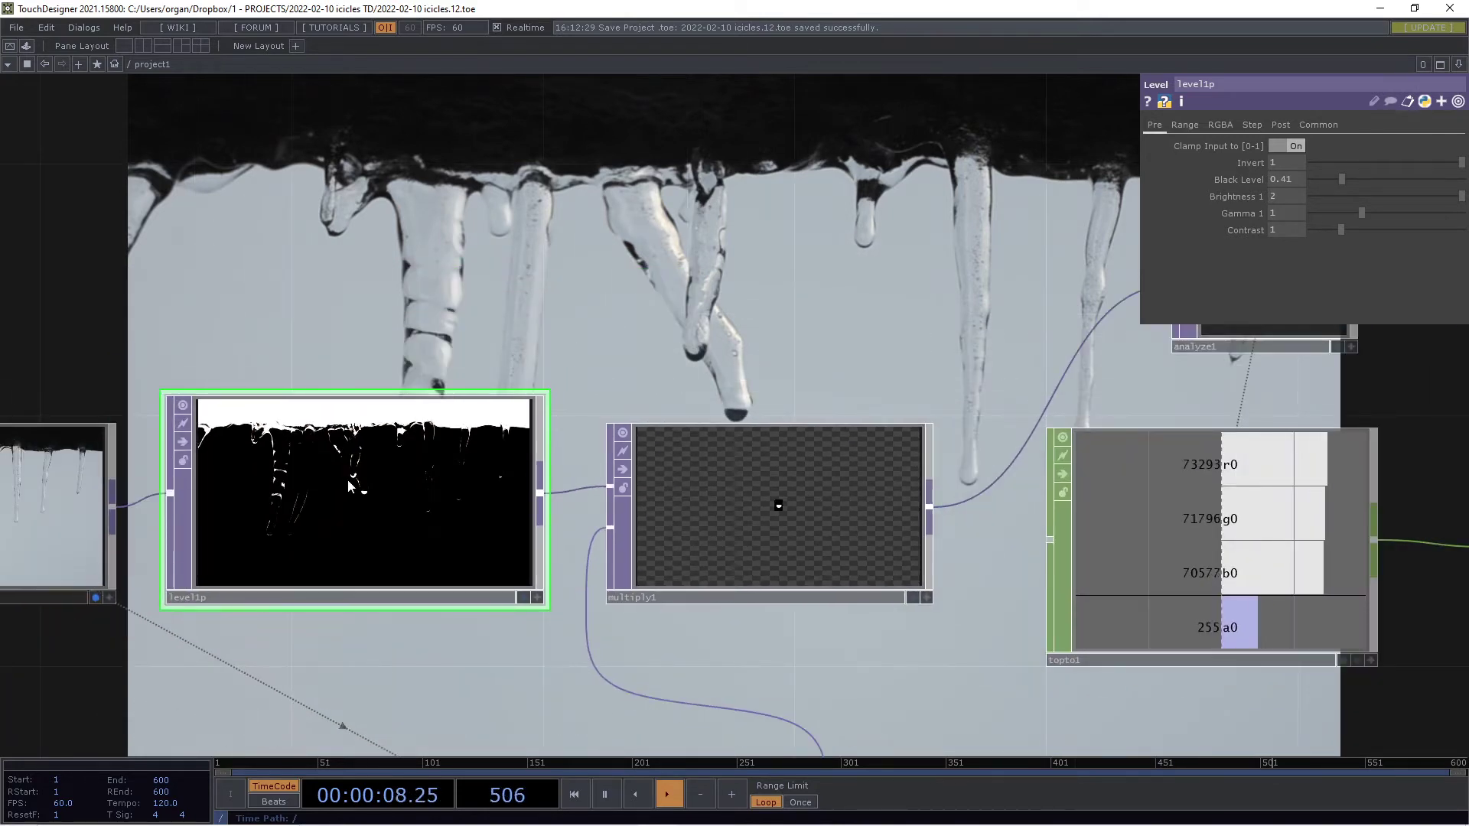
drag(517, 706, 425, 433)
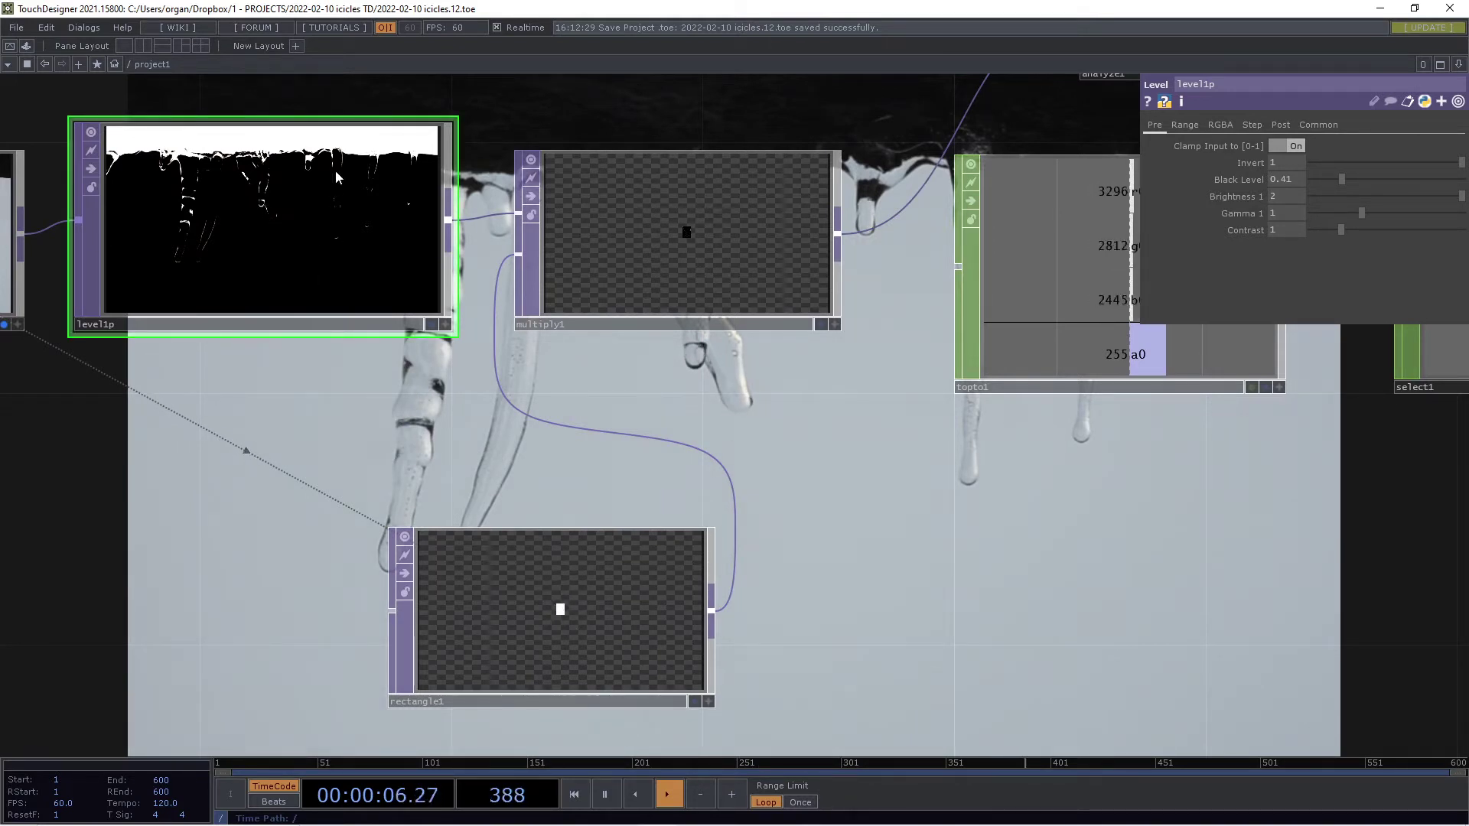
Step: Examine the rectangle1 mask and how multiply1 isolates the drip area from the level image
click(507, 594)
click(711, 238)
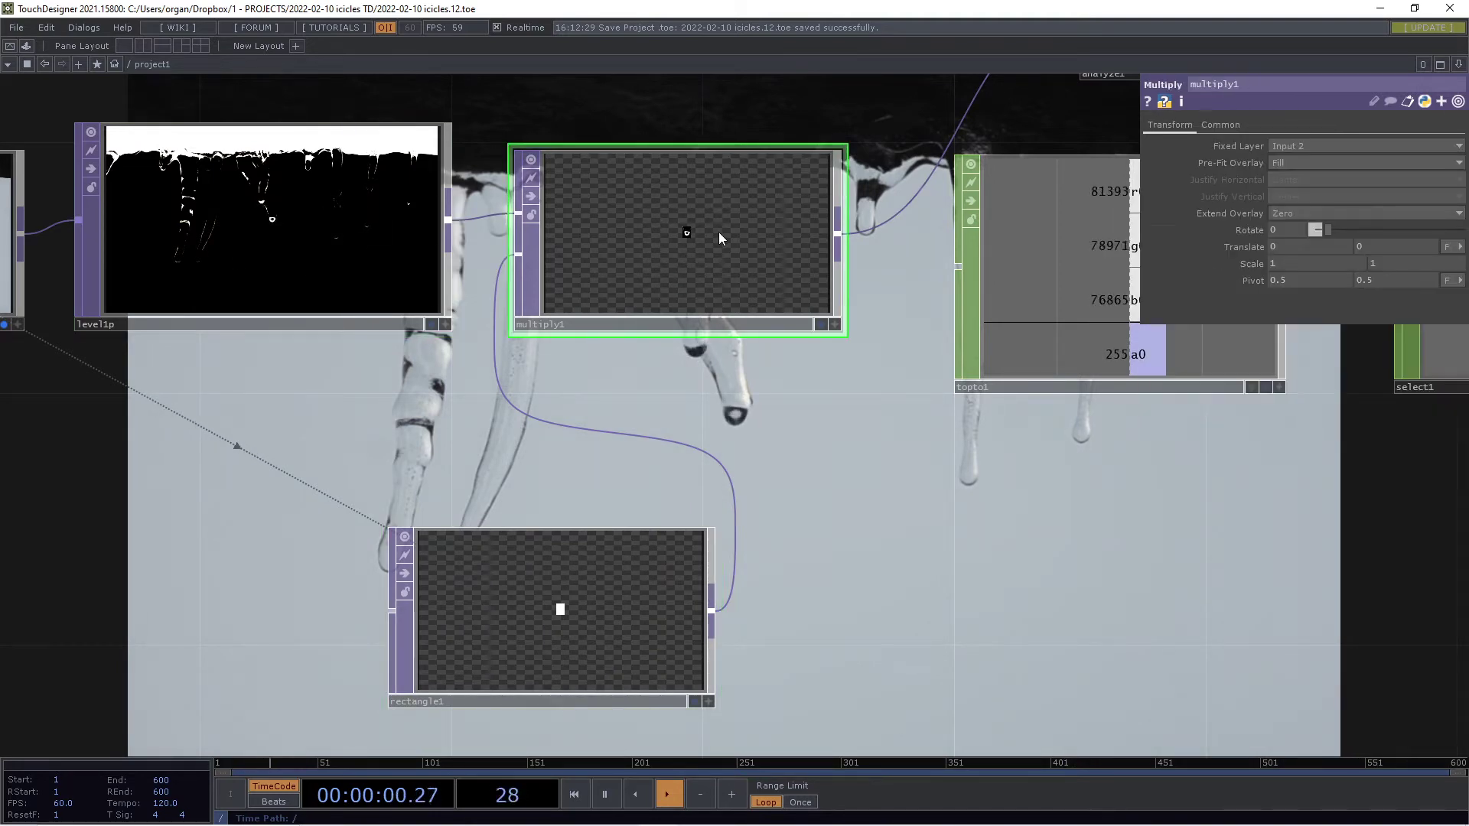
scroll(719, 232, up, 5)
drag(711, 240, 473, 388)
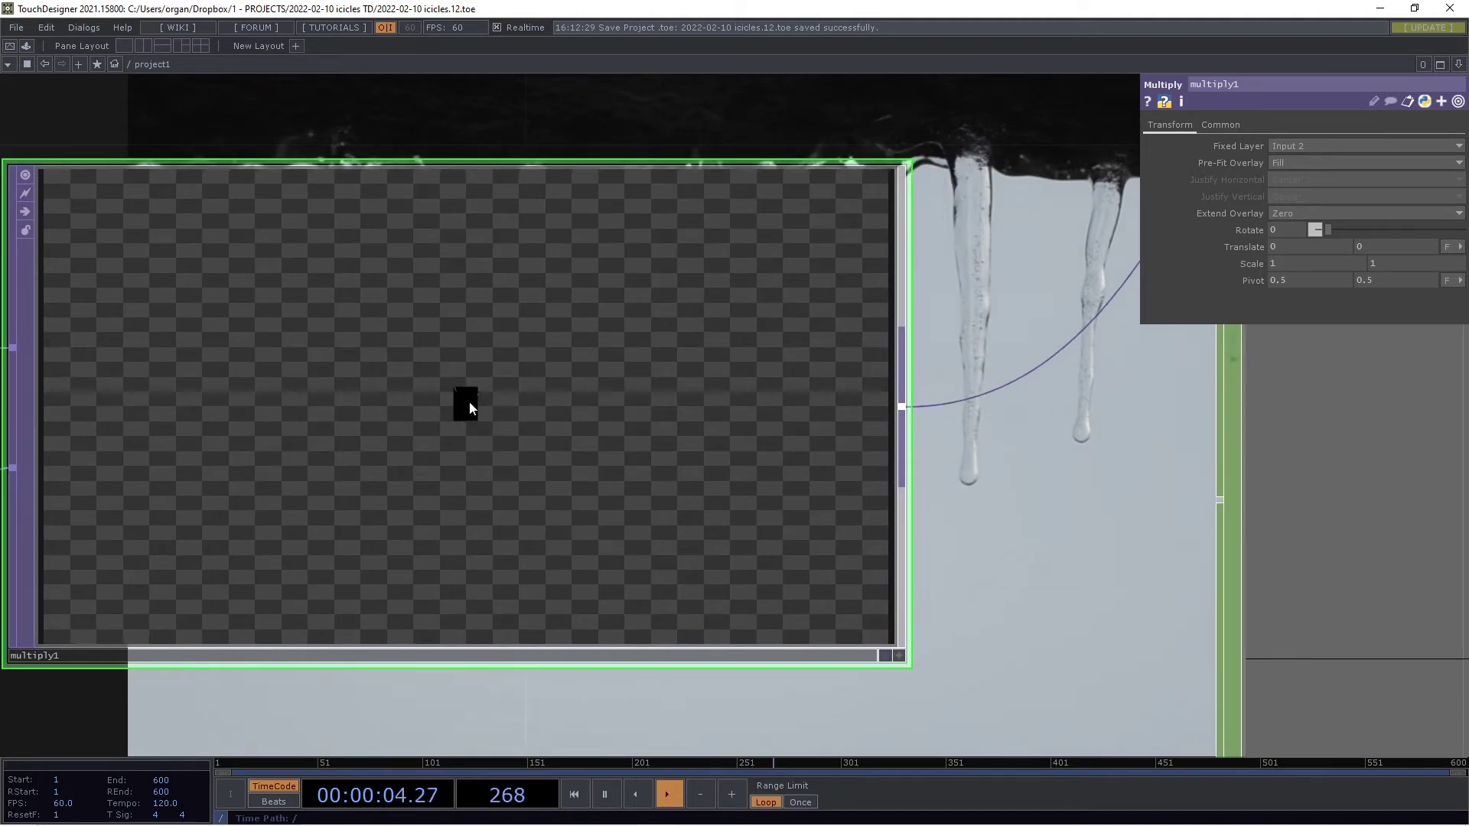
scroll(469, 407, down, 5)
drag(827, 290, 723, 453)
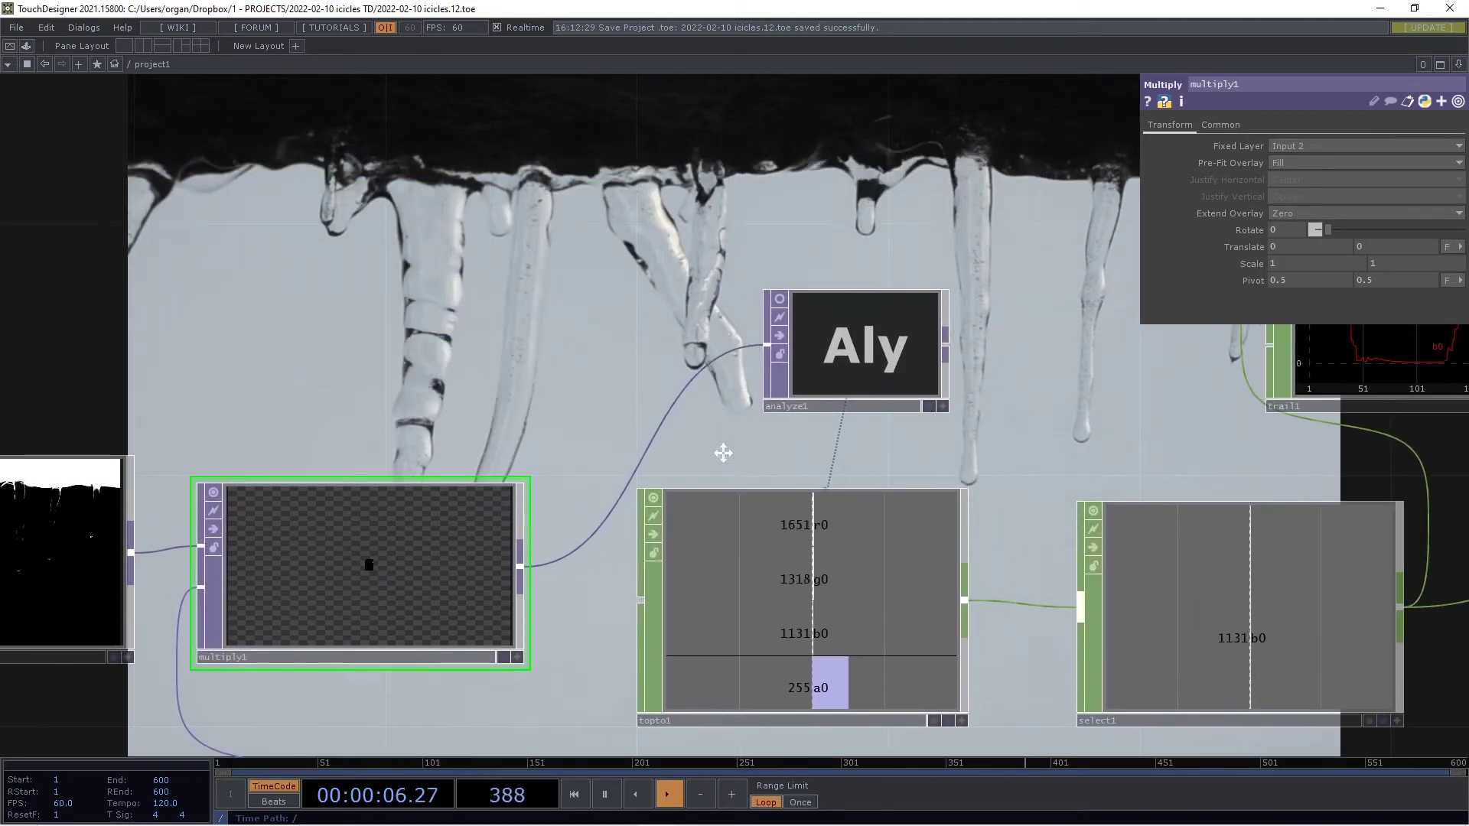
Step: Examine the analyze1 and topto1 settings and follow the signal's trail graphs through the select, filter and slope nodes
click(888, 364)
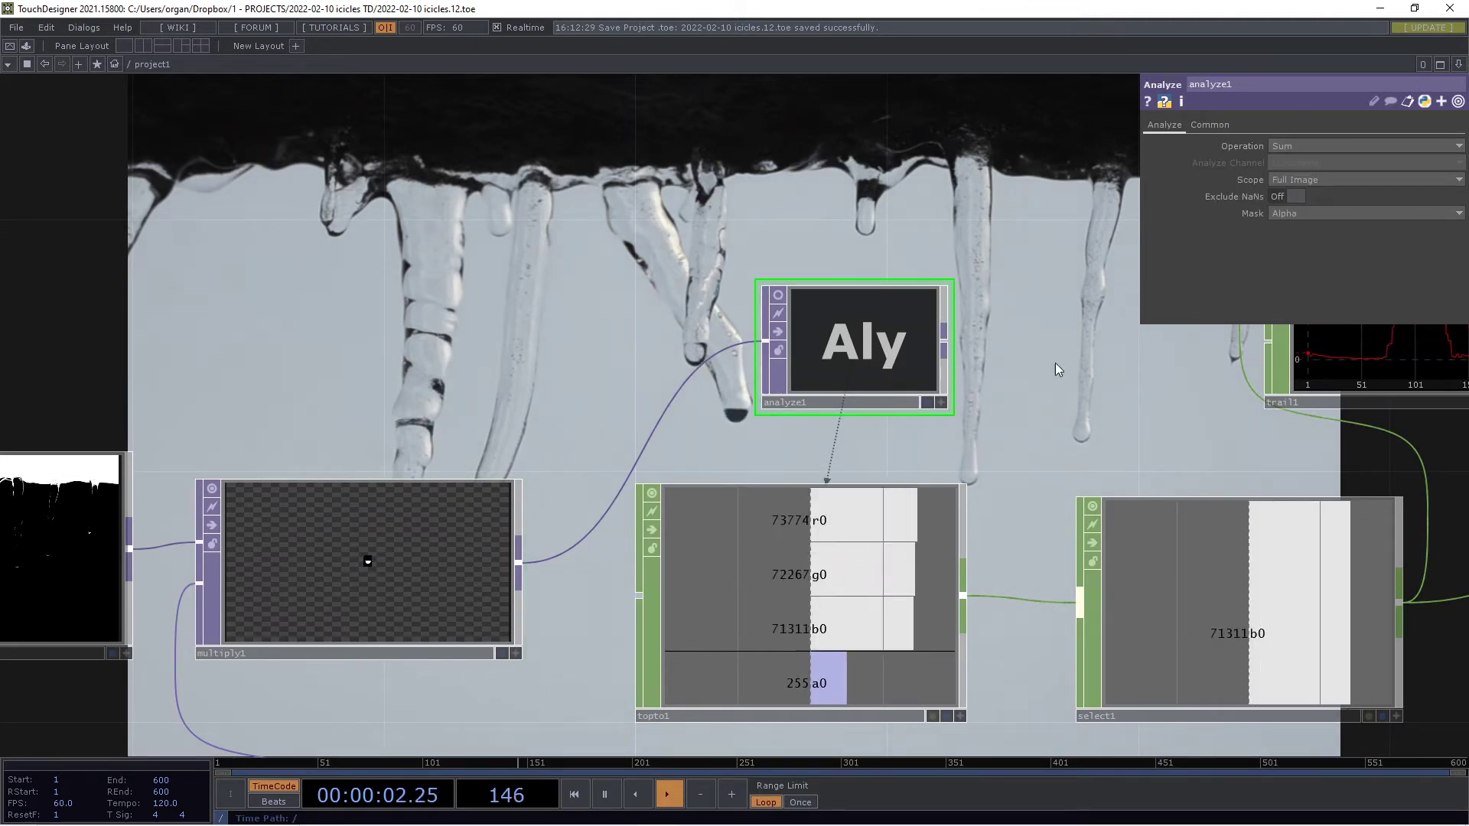
click(910, 555)
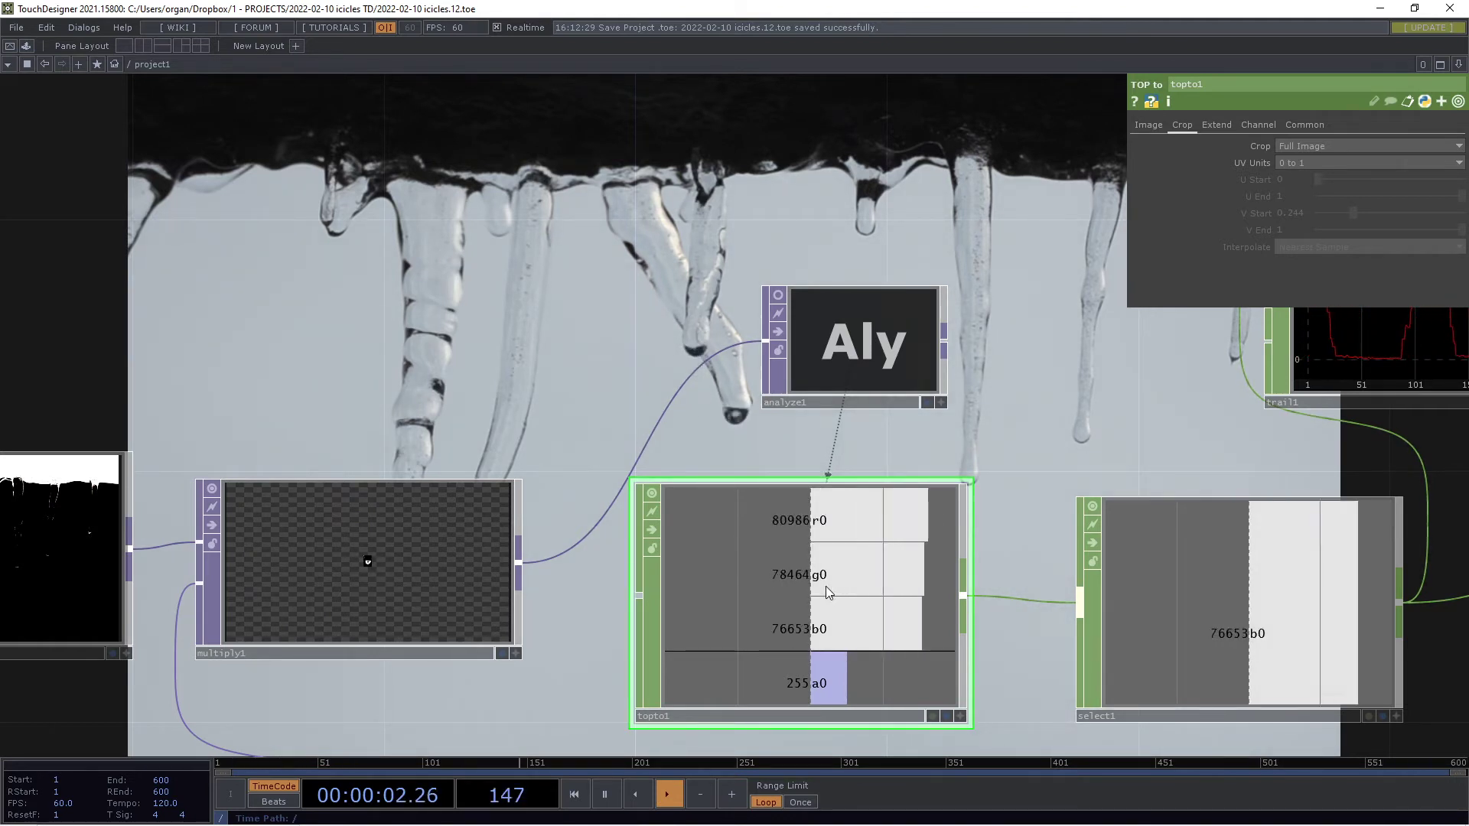
drag(1033, 646, 491, 638)
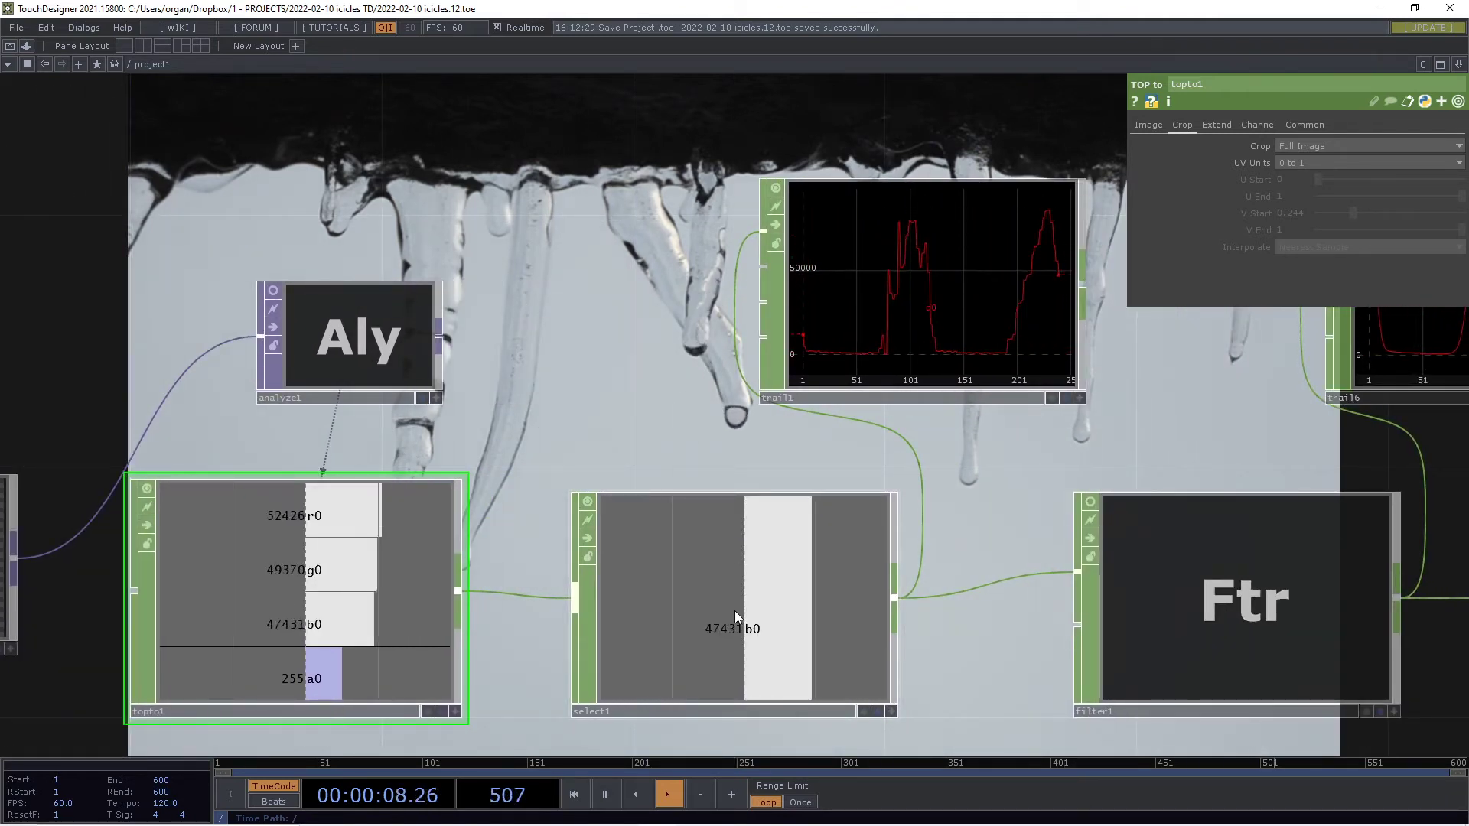
drag(977, 534, 1018, 531)
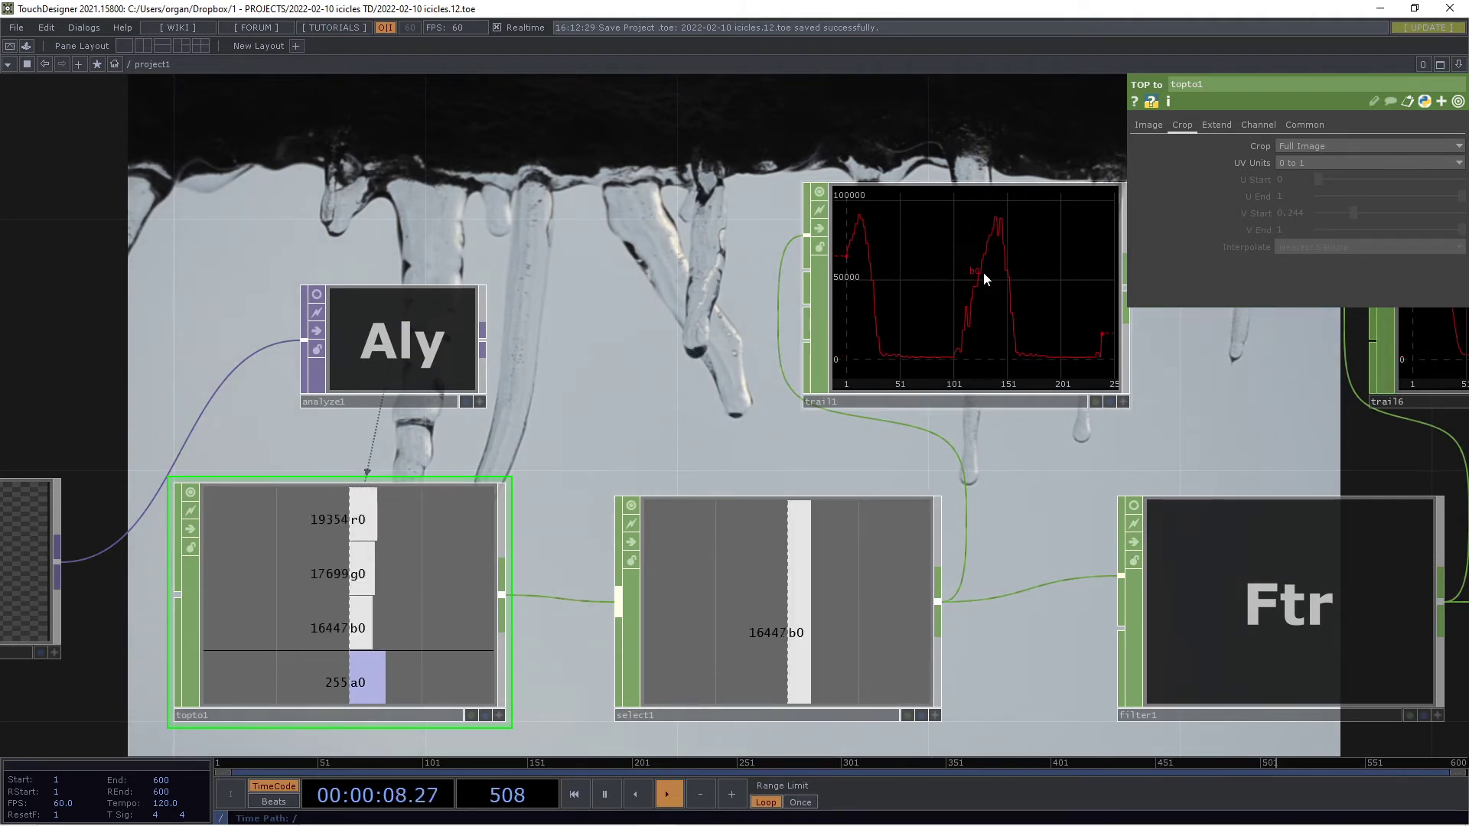
drag(1187, 422, 714, 433)
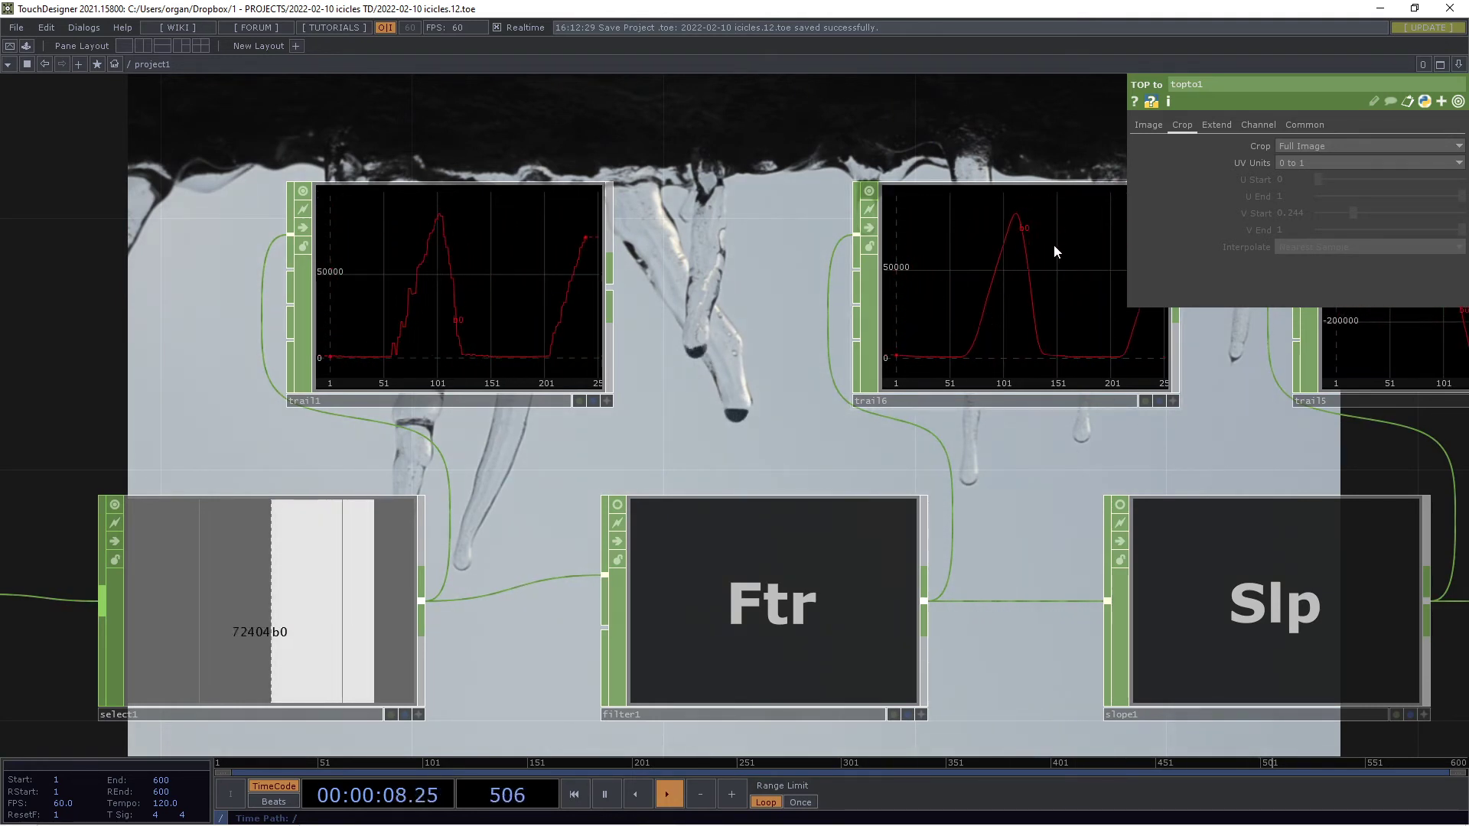
drag(1132, 447, 705, 459)
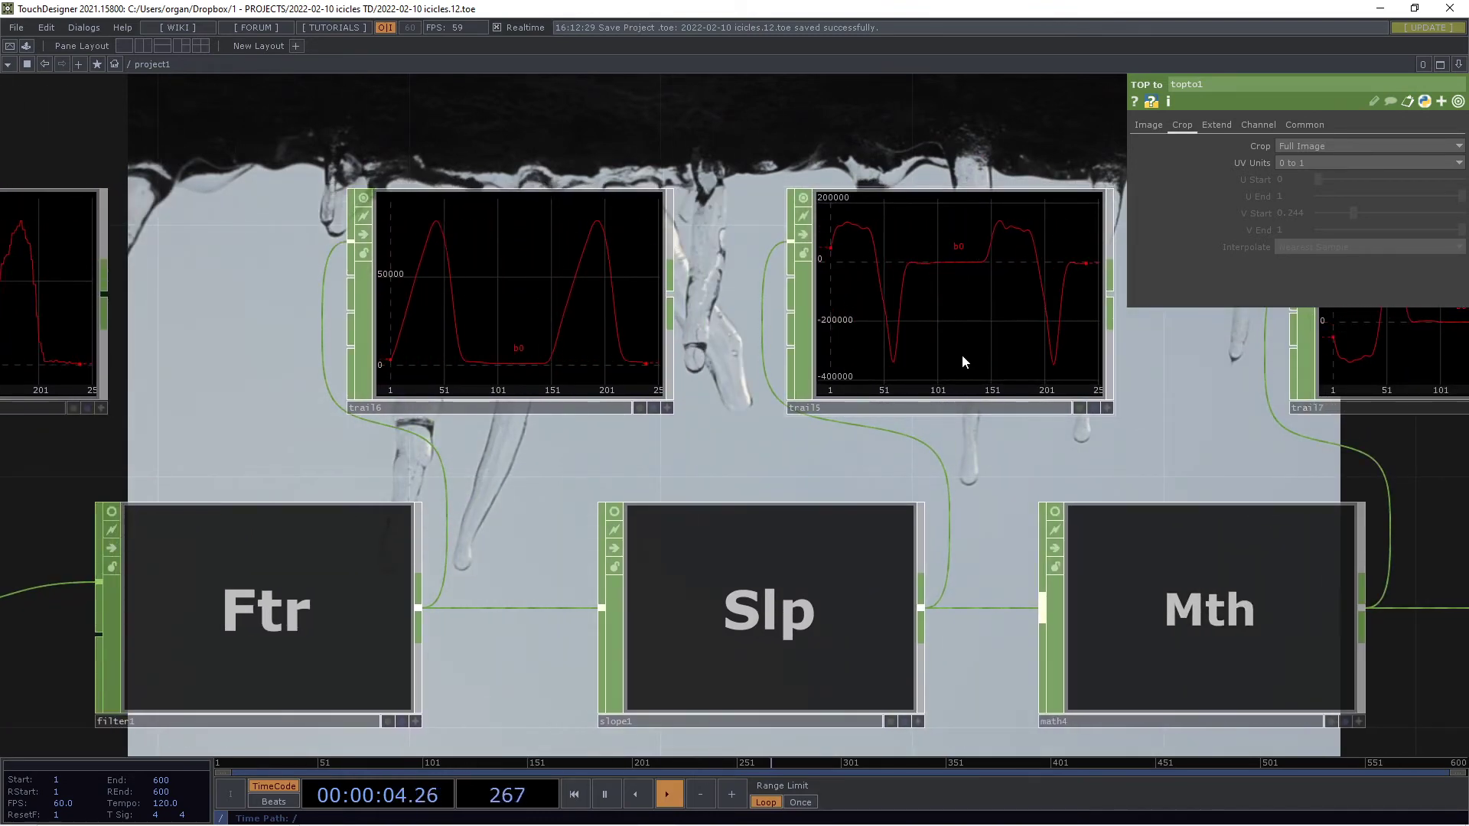
drag(1078, 426, 765, 431)
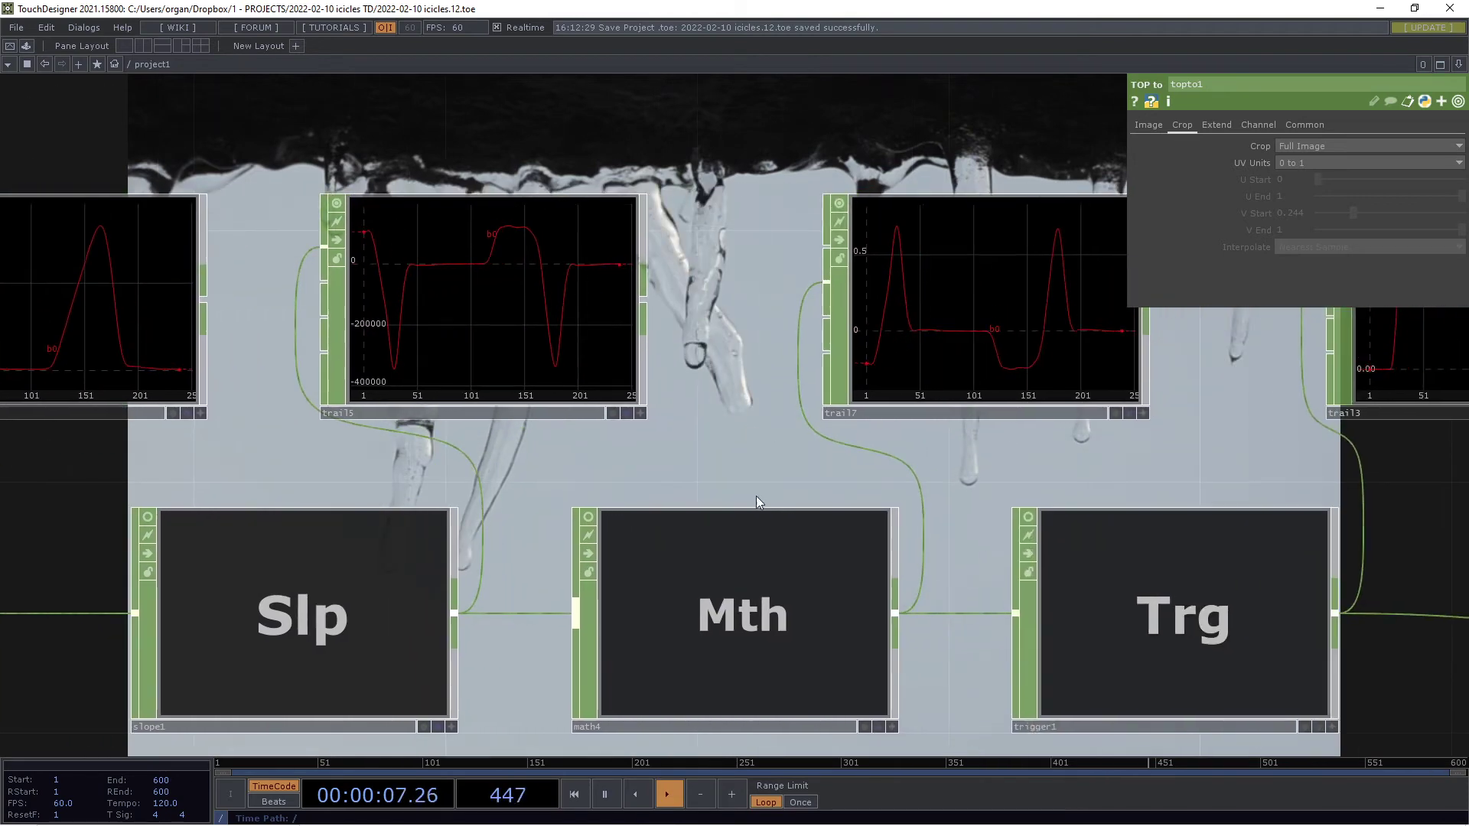
Step: Examine math4's range mapping, the trigger's trail3 graph and the audiodevout1 output settings
click(740, 610)
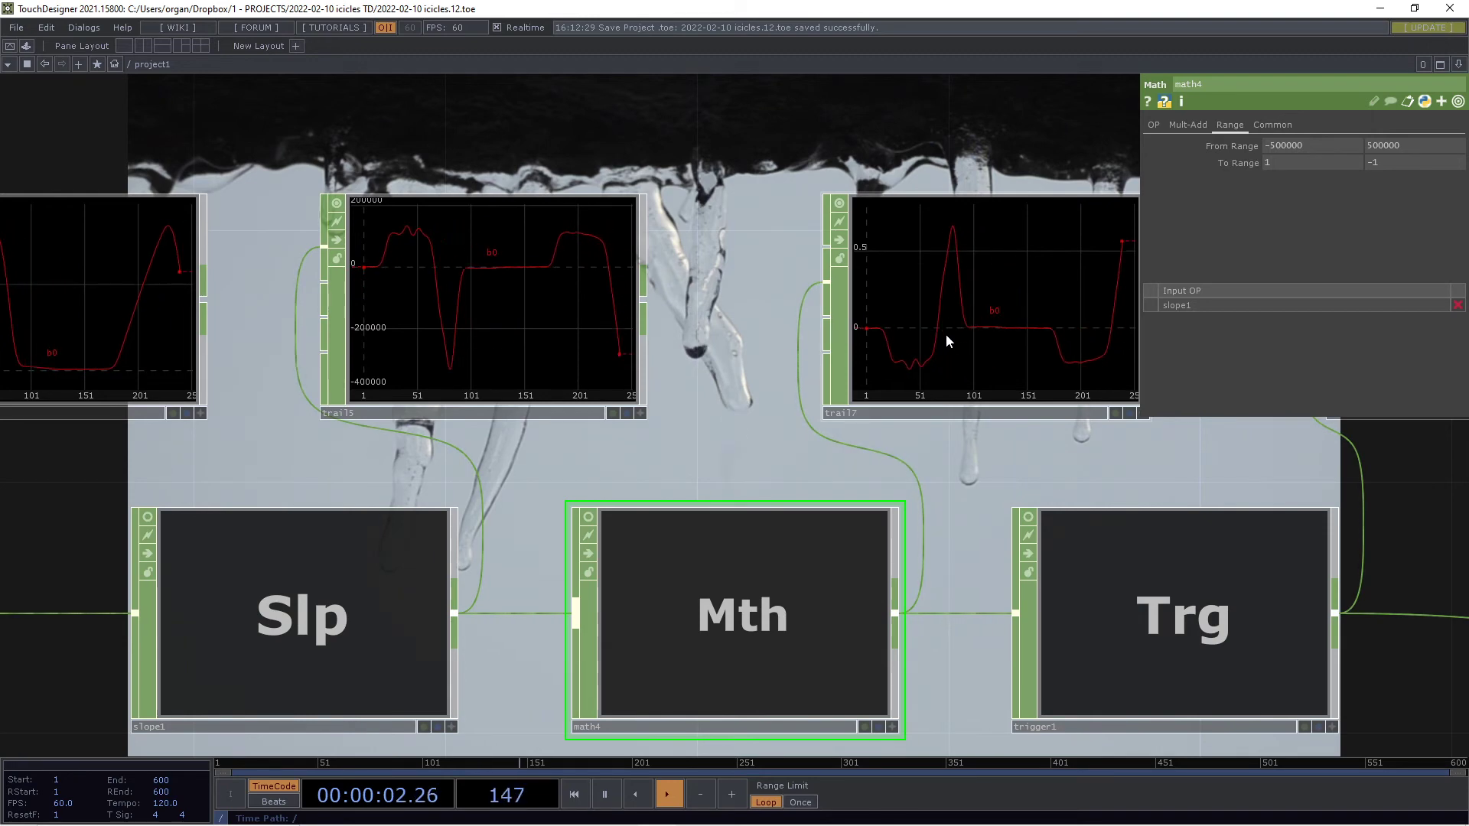
drag(1173, 459, 676, 436)
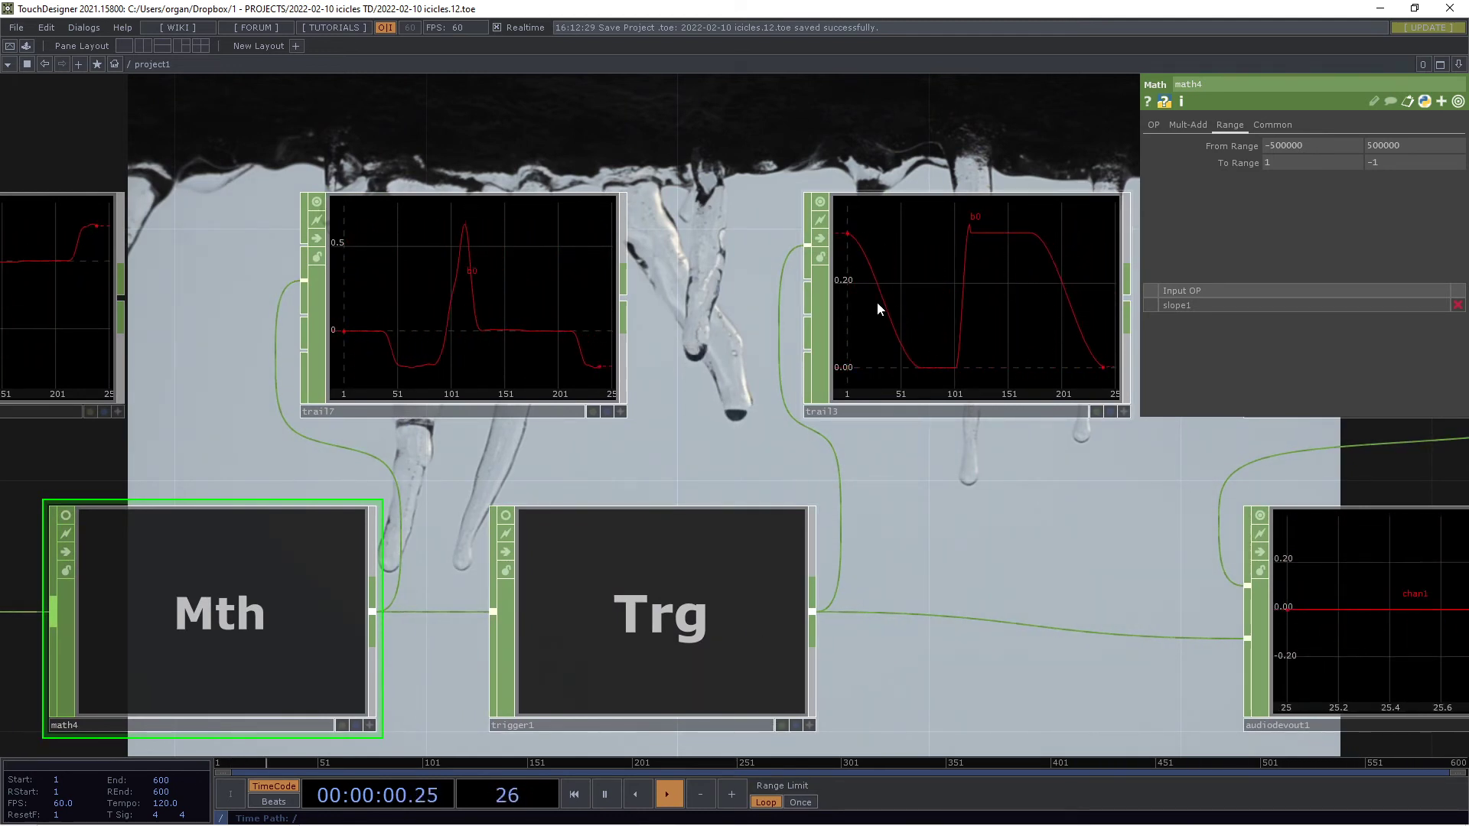
click(1013, 315)
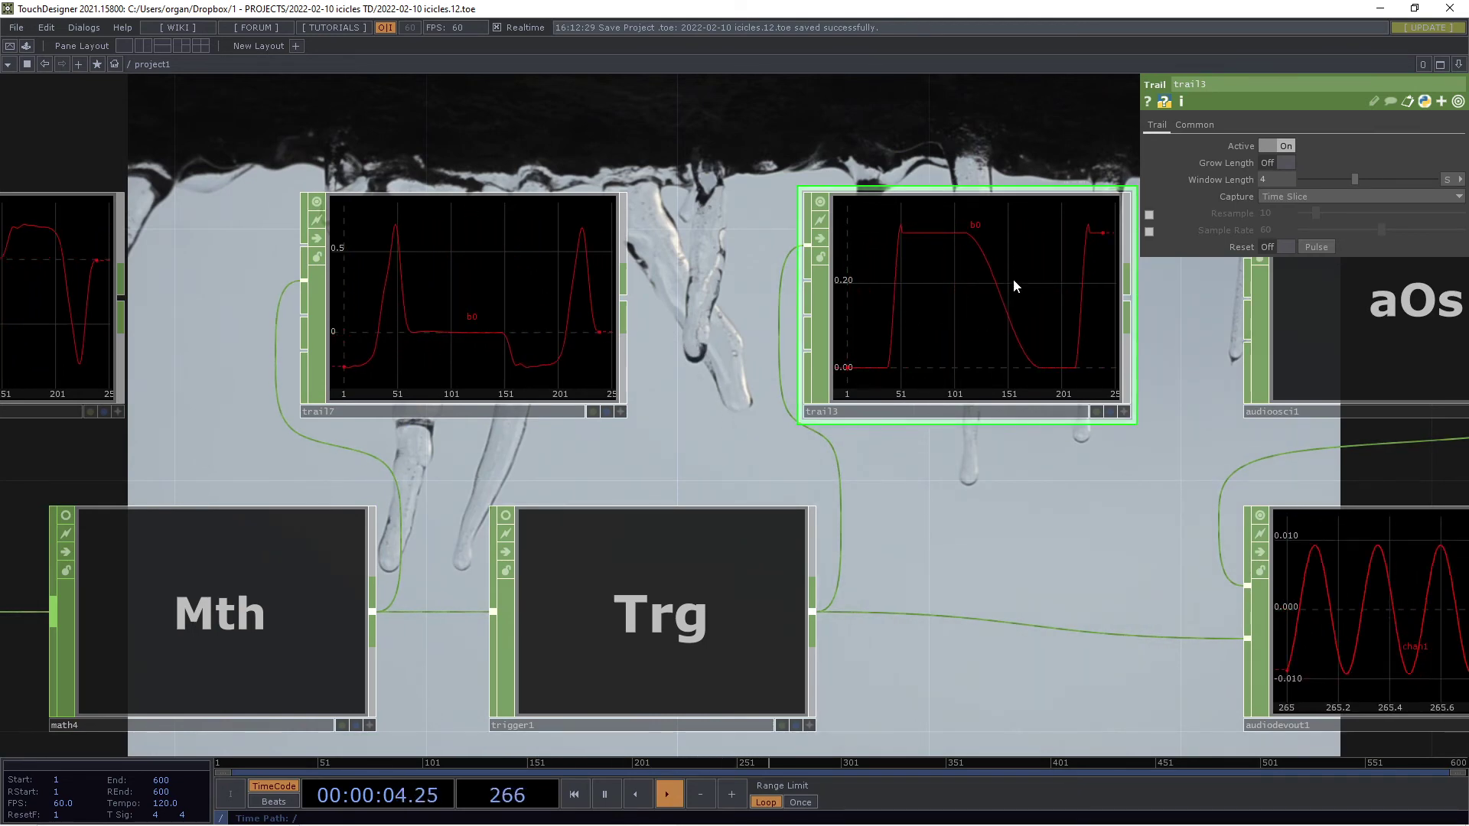
middle_drag(1049, 399, 571, 415)
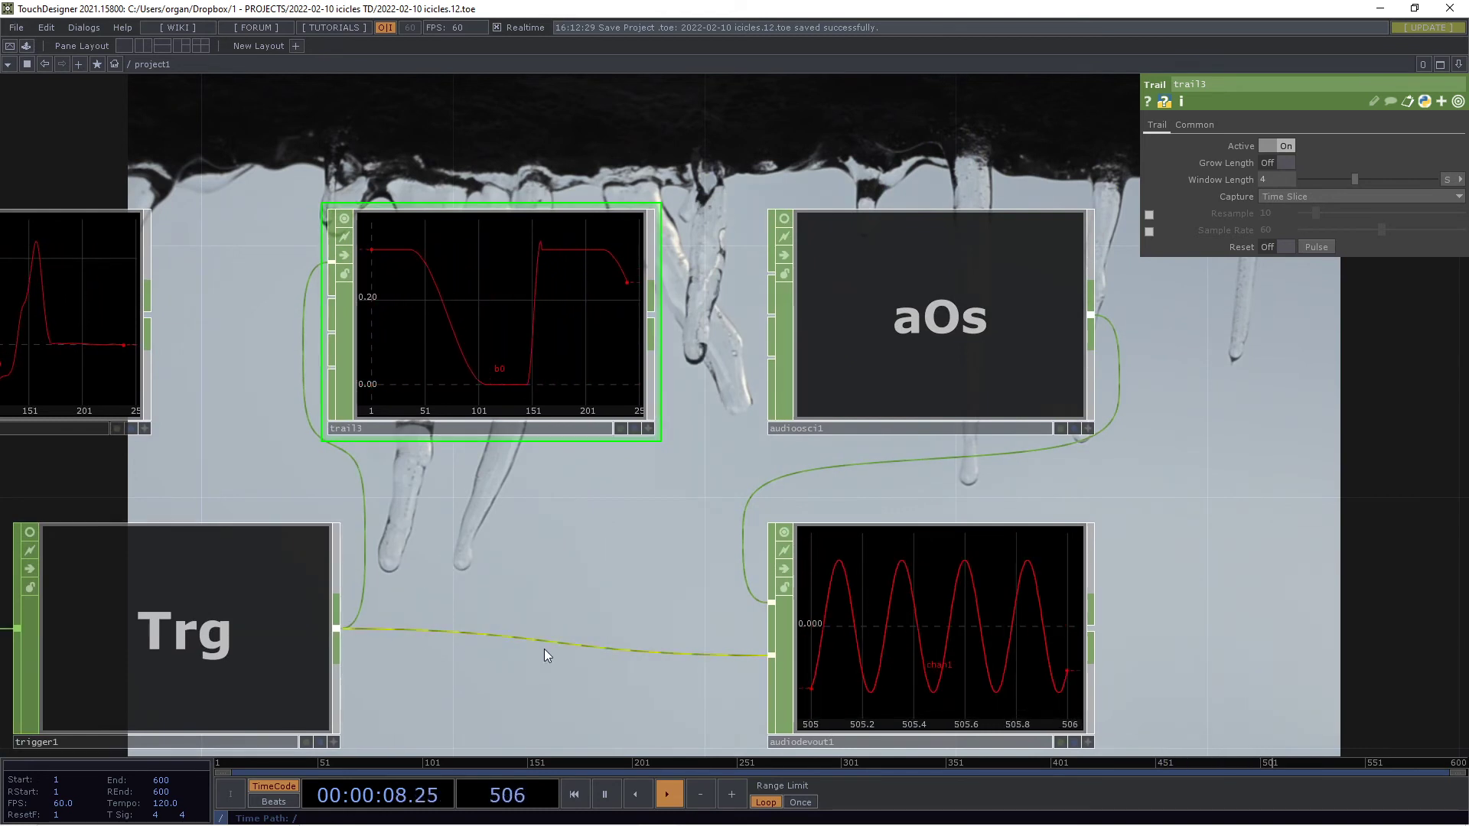
click(940, 658)
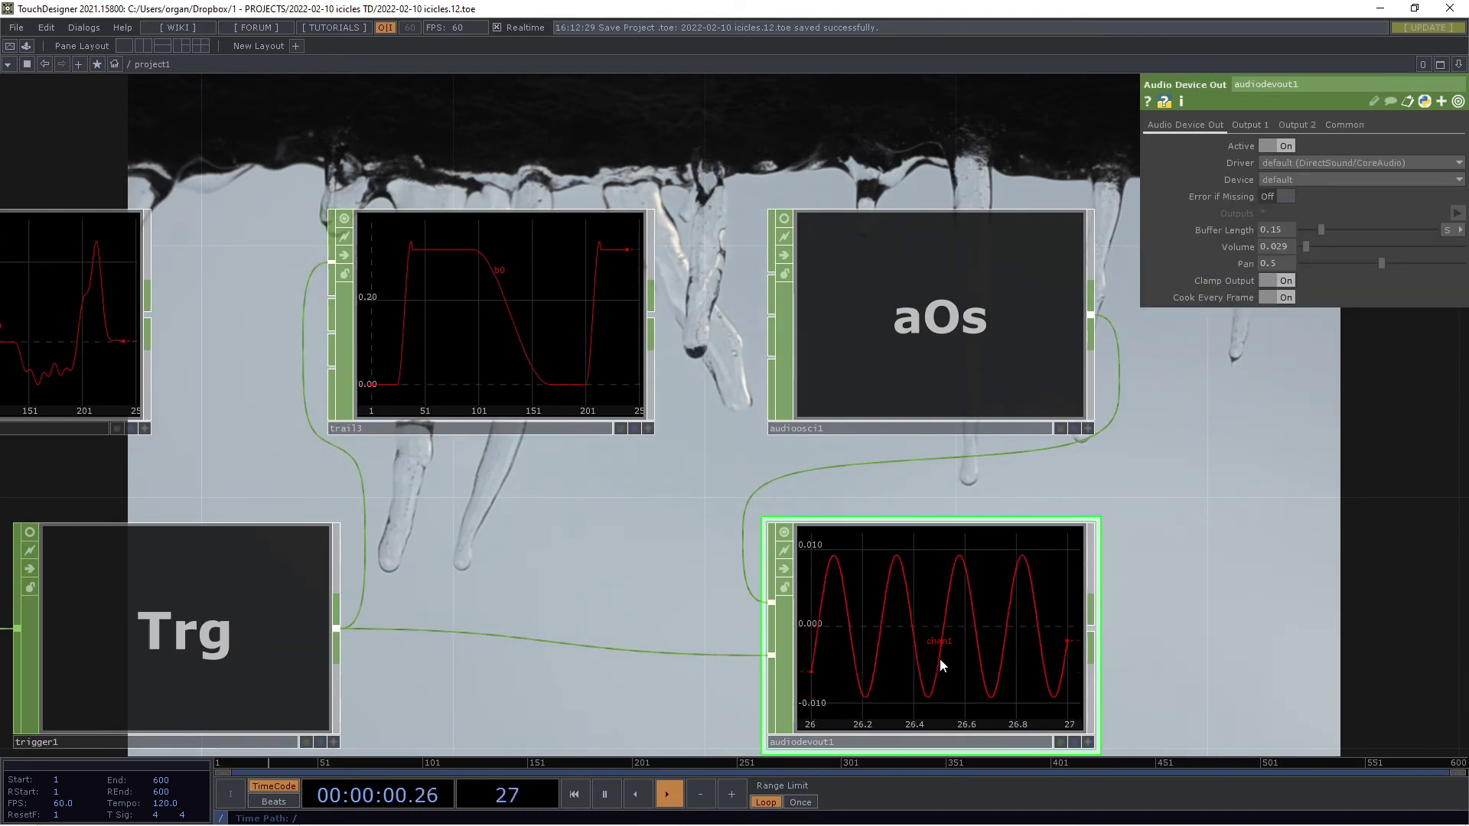
Step: Set the audioosci1 oscillator's base frequency to 269 and hide the parameters to leave the icicle video unobstructed
click(979, 322)
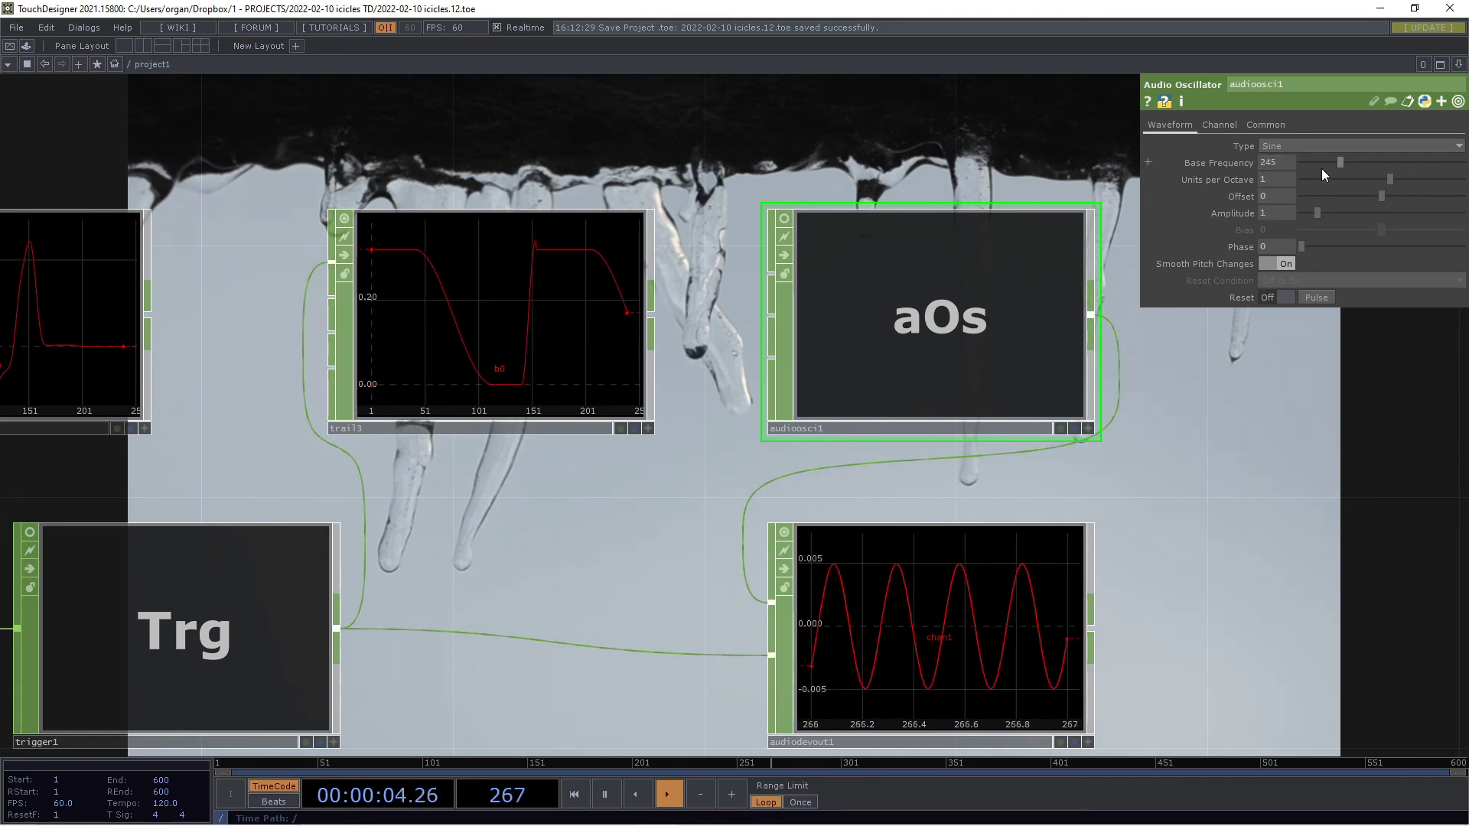
drag(1340, 162, 1361, 163)
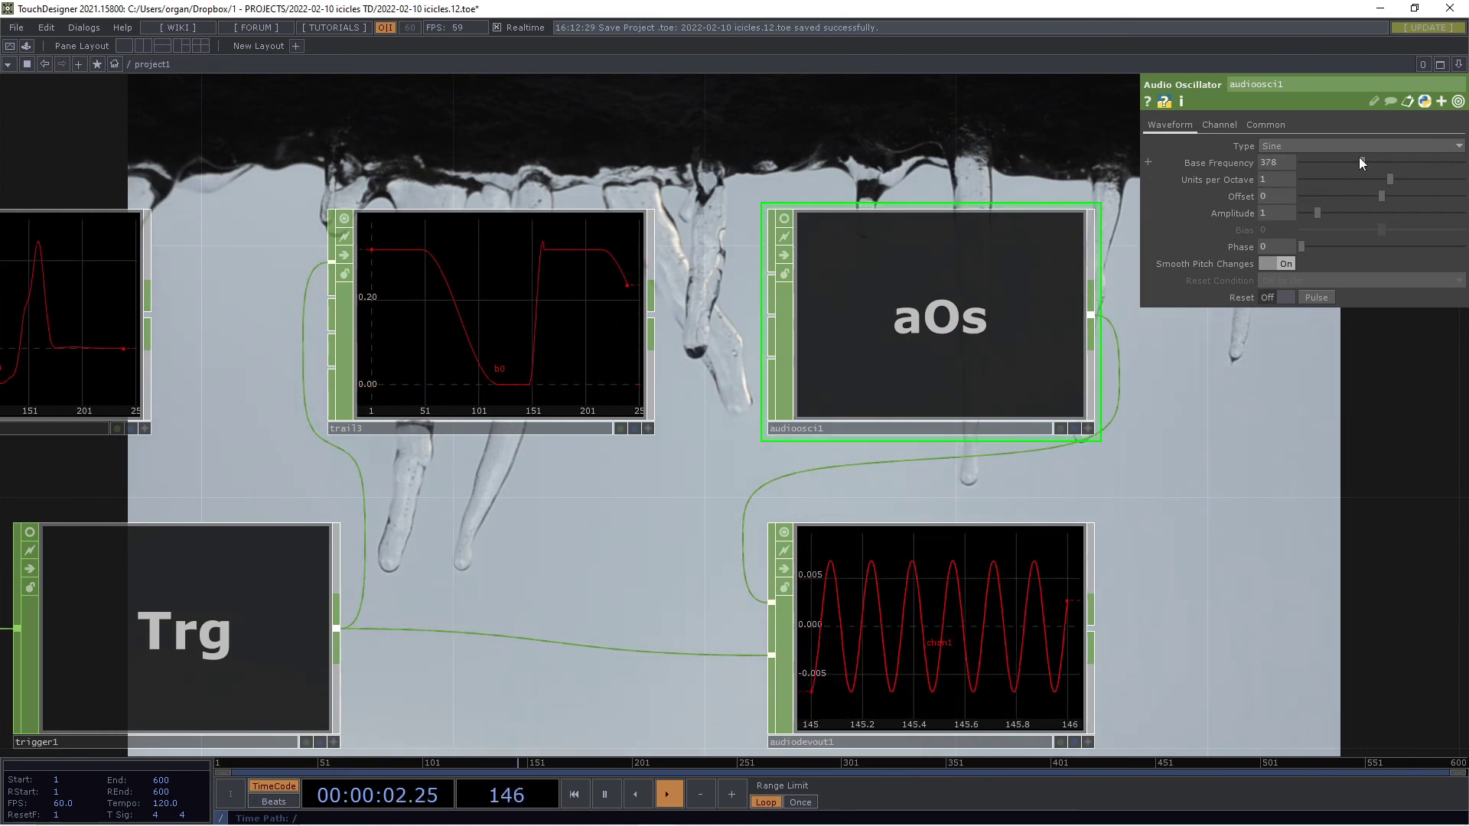
mouse_move(1361, 162)
mouse_down()
mouse_move(1329, 167)
mouse_move(1347, 162)
mouse_up()
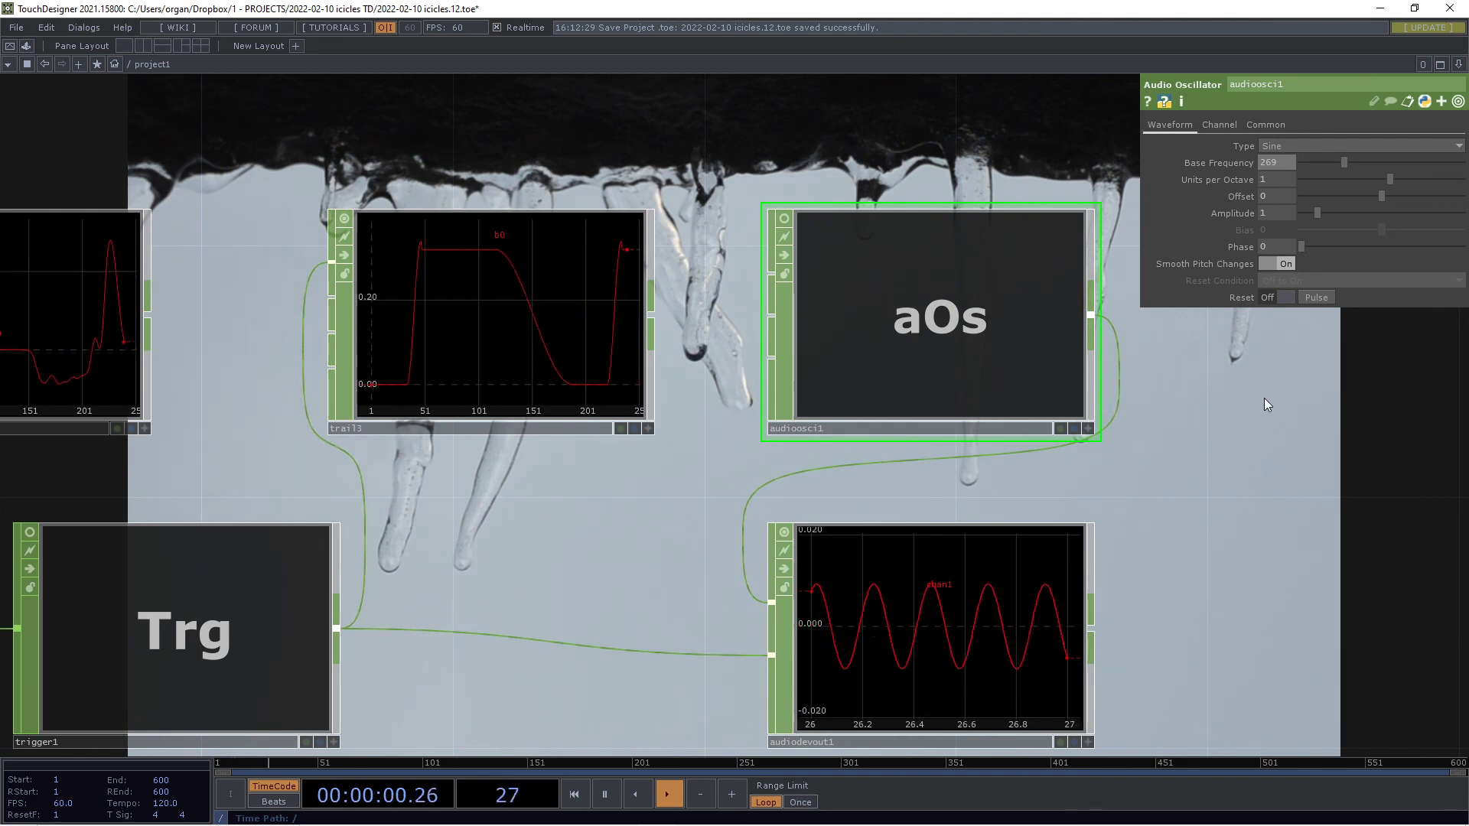
key(p)
drag(1227, 259, 1218, 484)
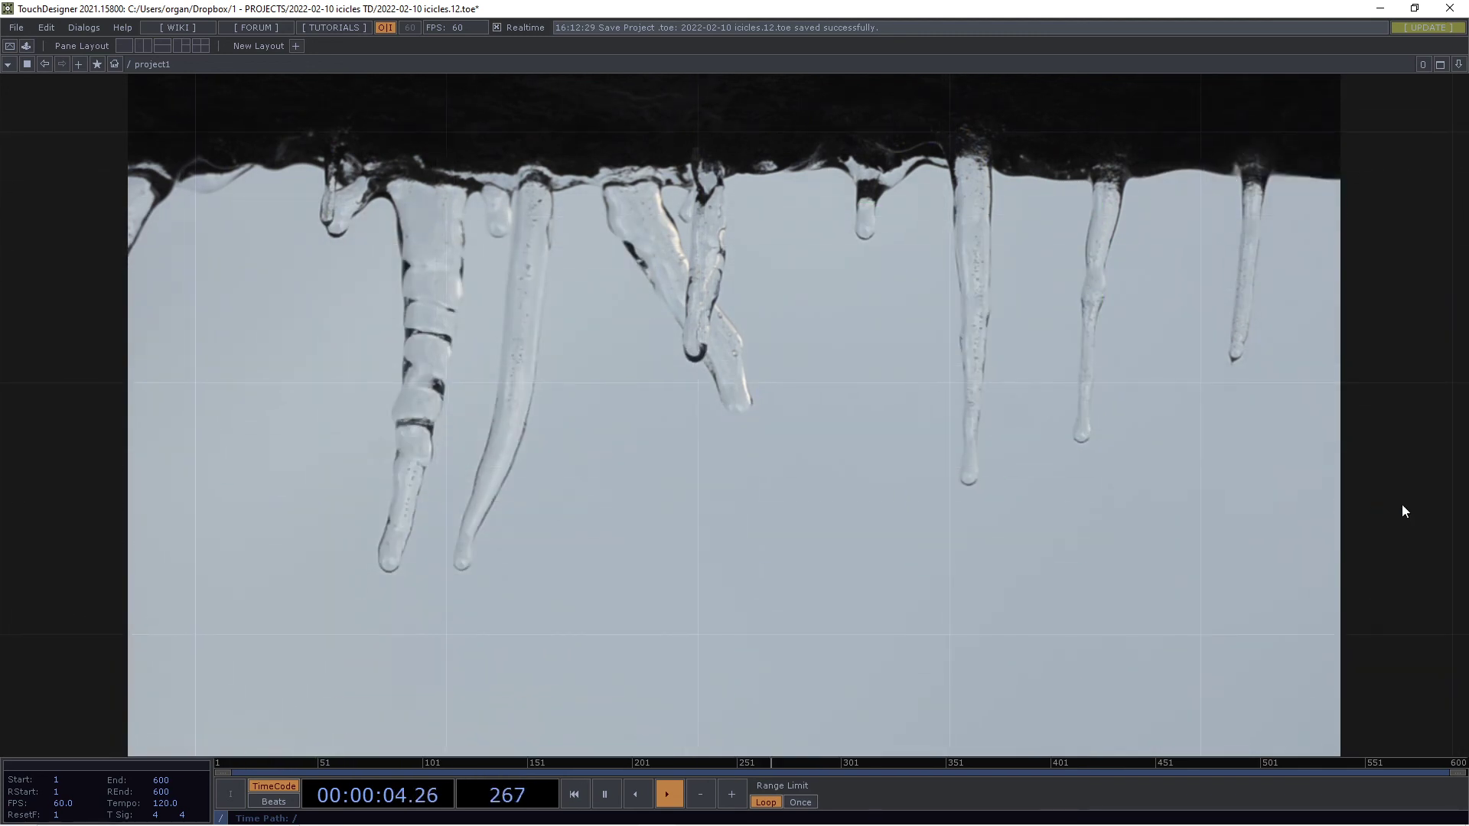